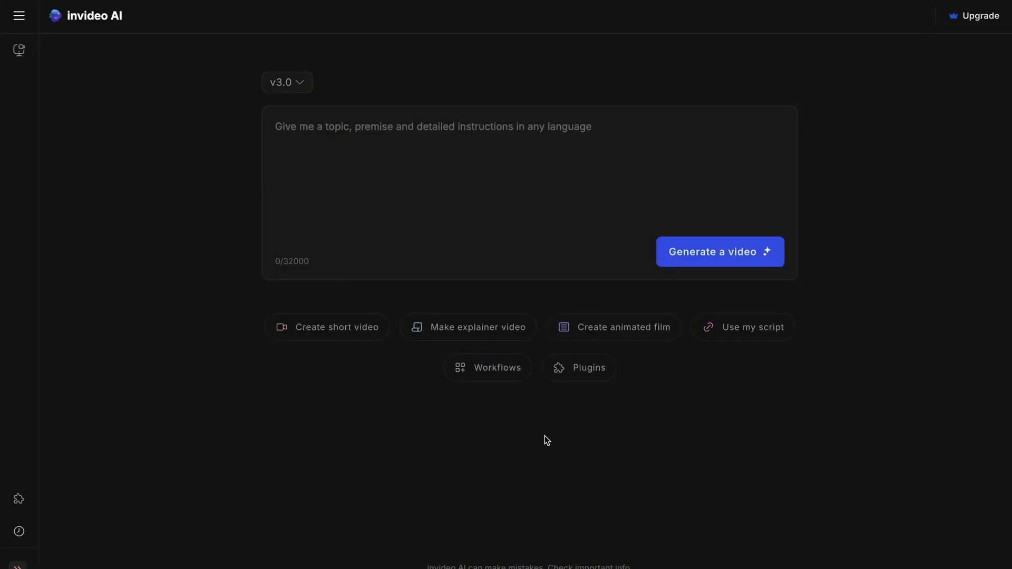
Step: Enter the prompt "Make an 8 minute video on the most dangerous animals in the world" and generate a video
click(300, 134)
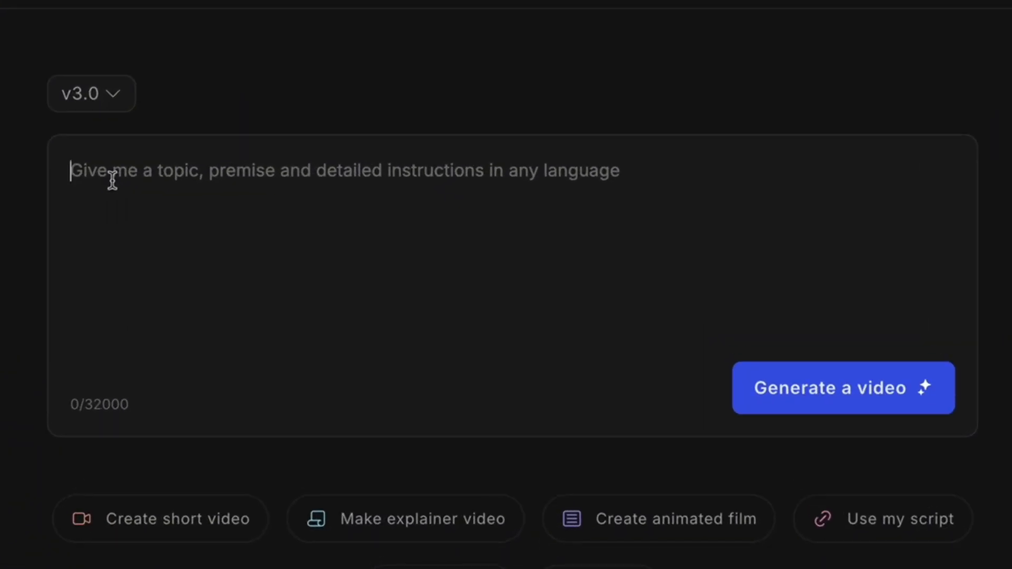
text(Make an 8 minute video on the most dangerous animals in the world)
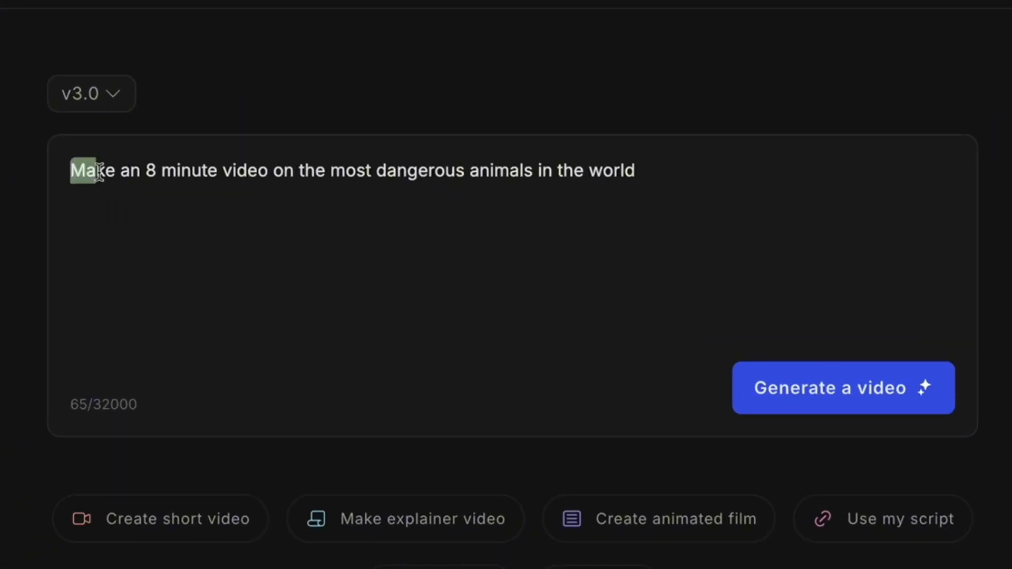
drag(98, 171, 621, 174)
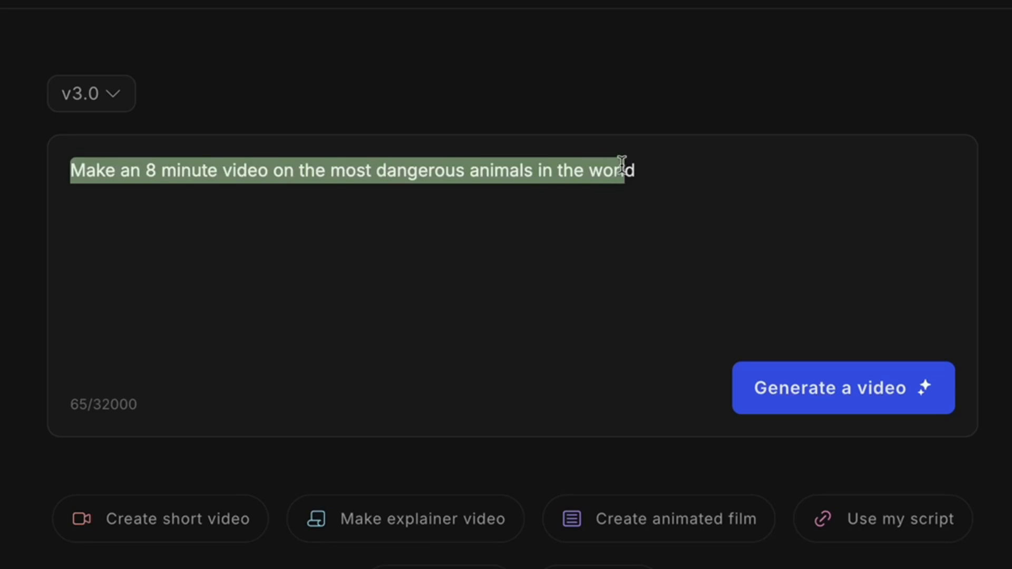
click(663, 168)
click(811, 396)
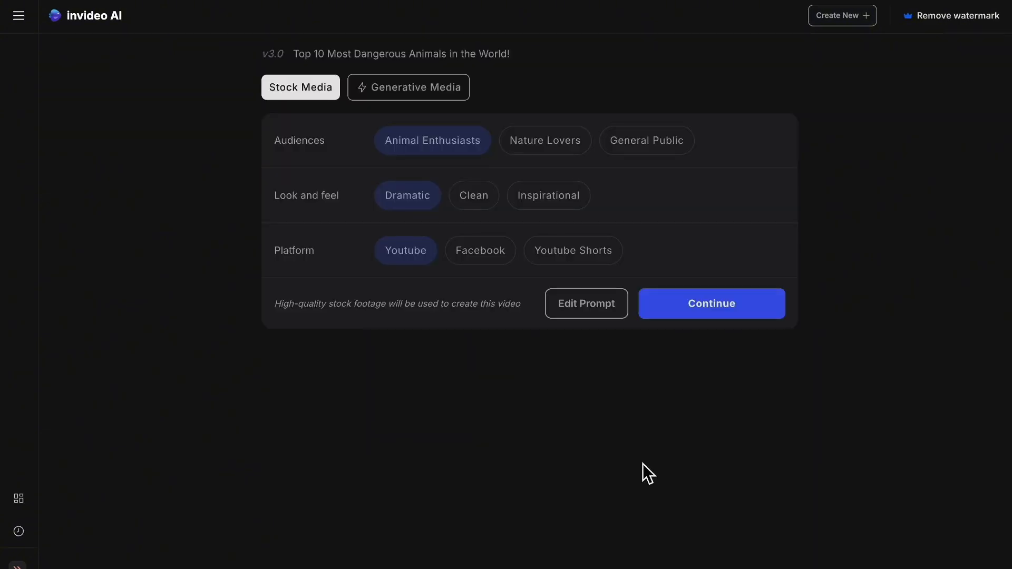
drag(640, 463, 631, 464)
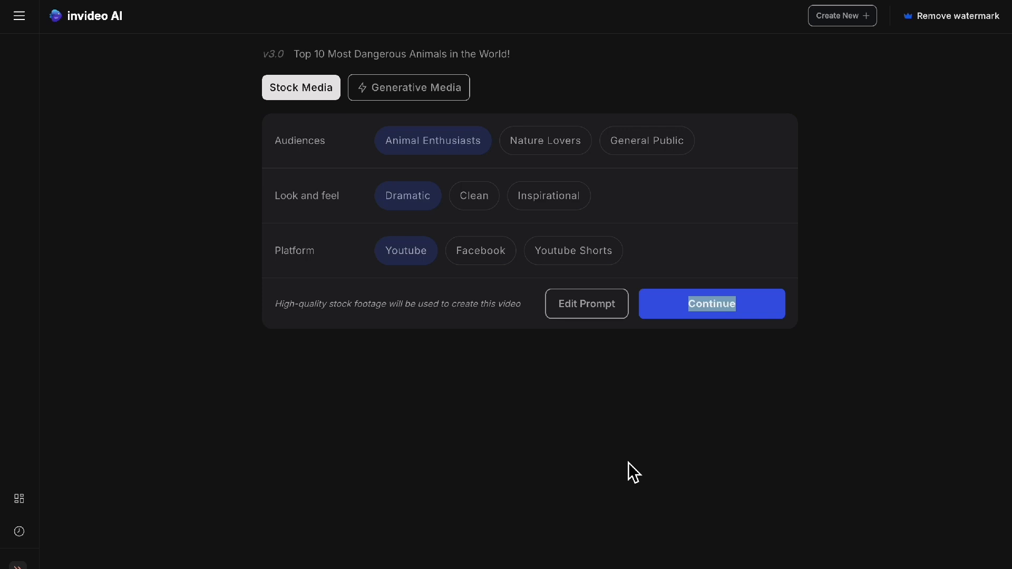
click(628, 463)
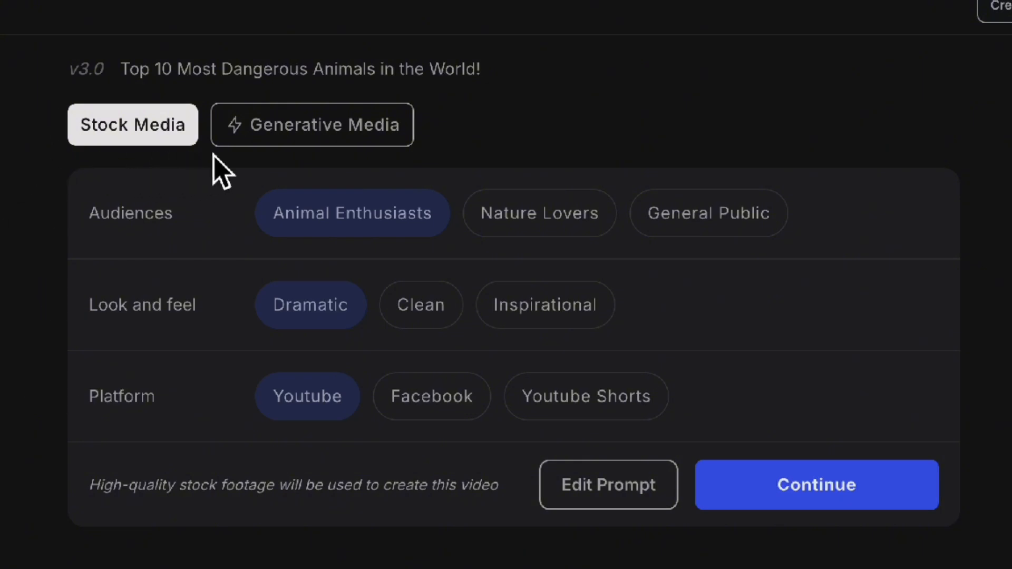
Step: View the Generative Media options before returning to Stock Media, and expand the Max plan's add-ons
click(313, 138)
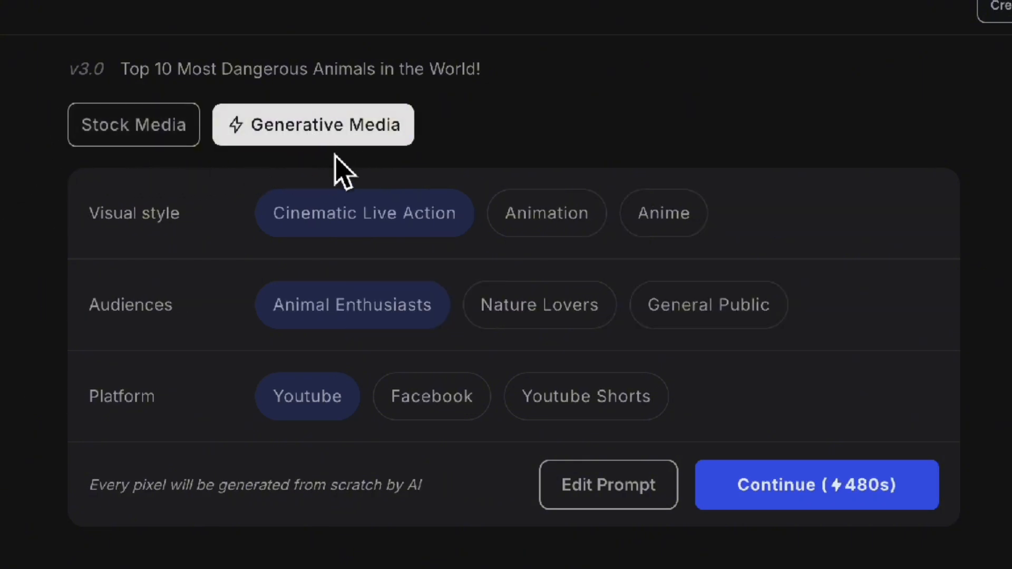
click(126, 136)
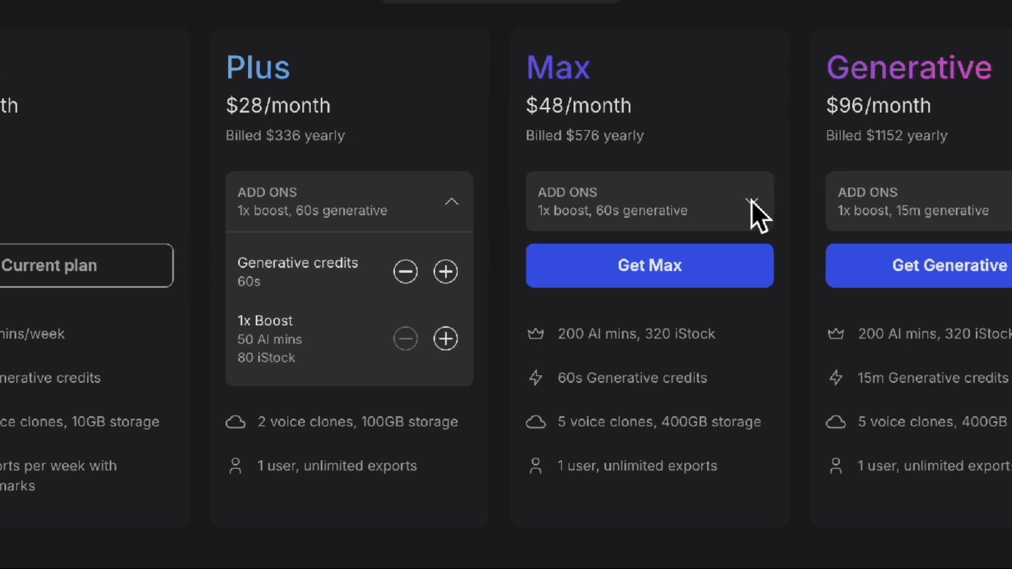
click(752, 201)
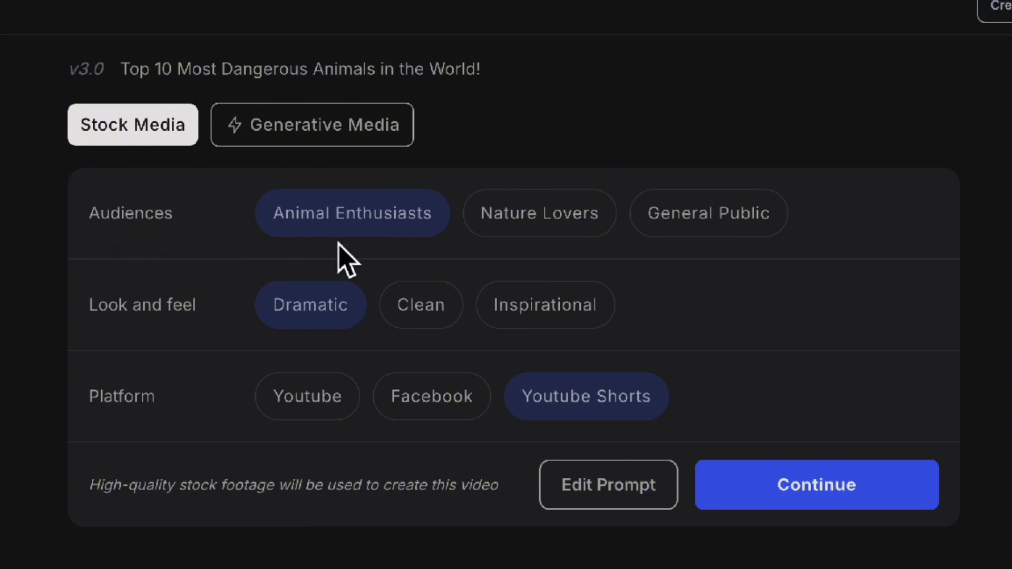
Step: Try the alternative audiences and look-and-feel styles, returning to Animal Enthusiasts and Dramatic
click(523, 219)
click(692, 219)
click(550, 214)
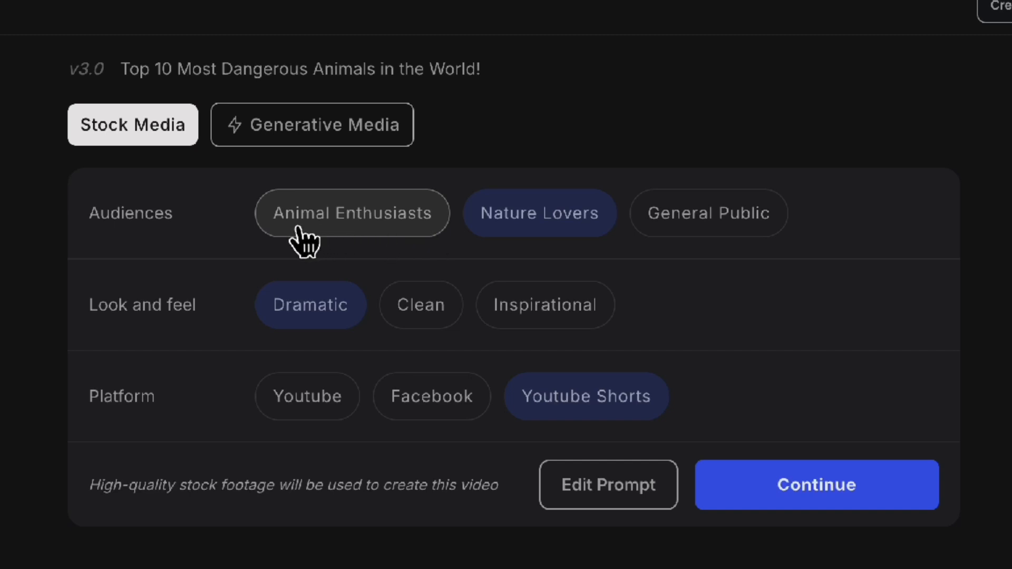
click(355, 223)
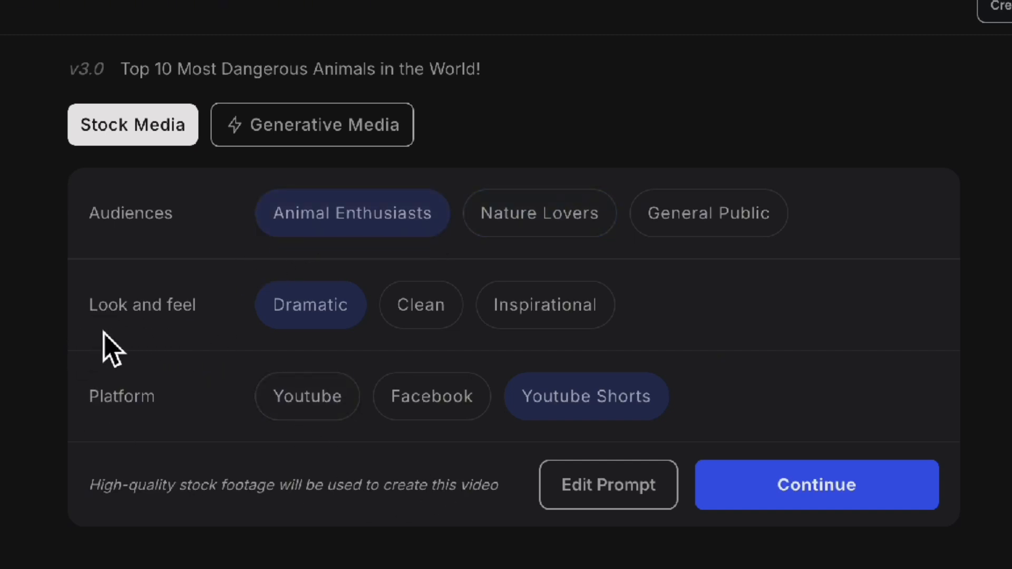
click(443, 317)
click(517, 308)
click(313, 314)
Step: Set the platform to Youtube and continue with the video generation
drag(530, 406, 649, 402)
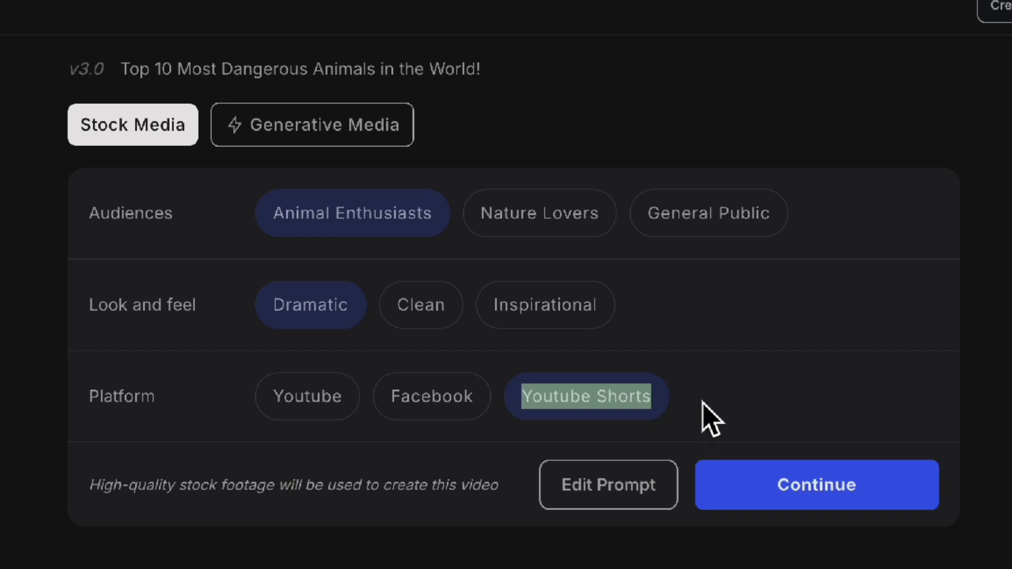
click(721, 394)
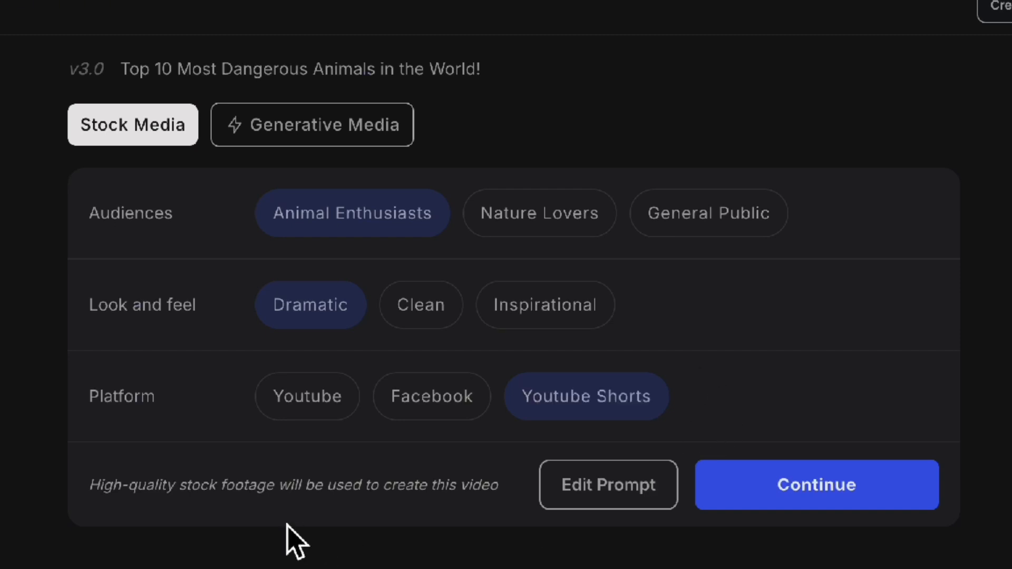
click(316, 406)
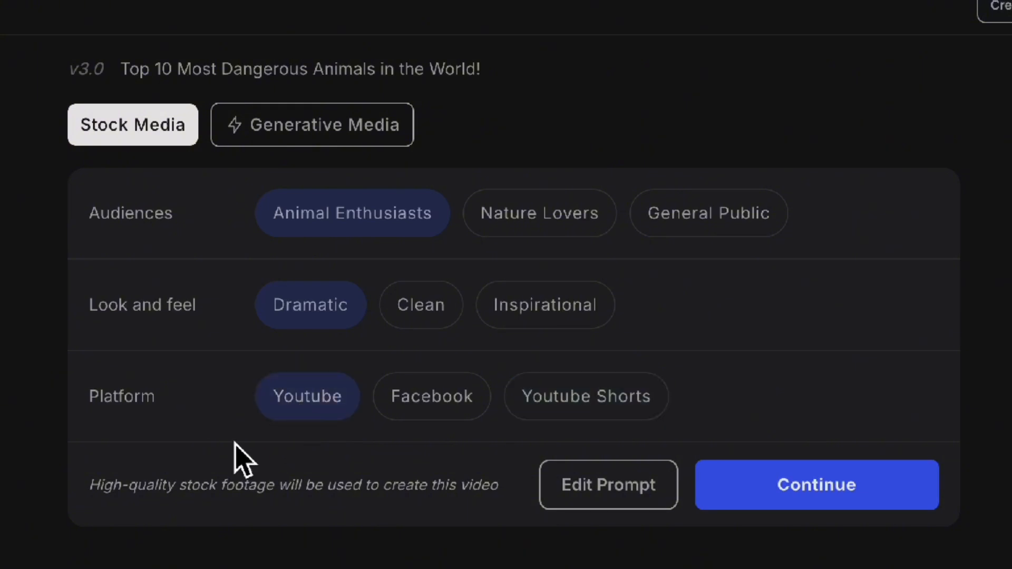
click(723, 465)
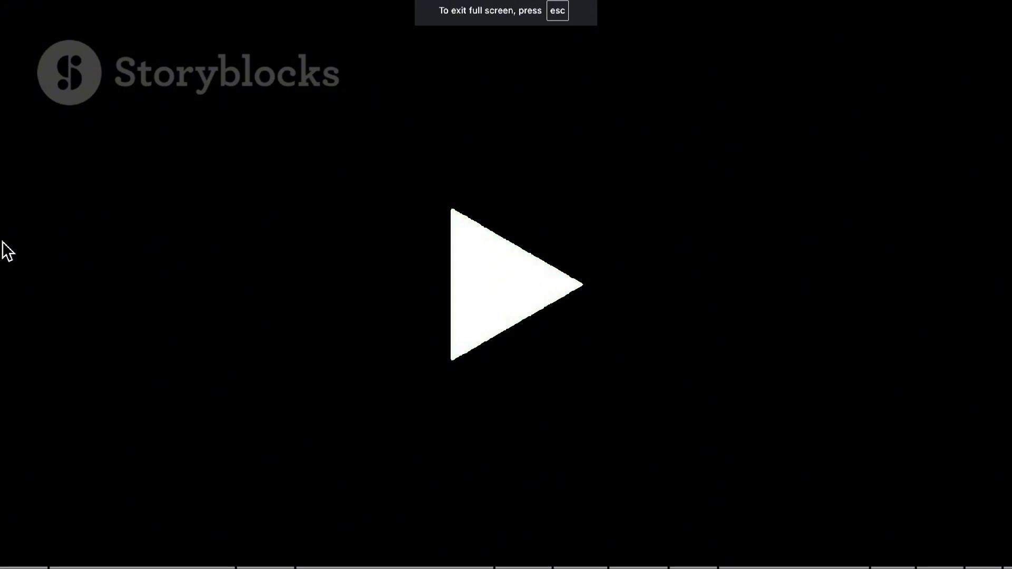
Step: Play the generated video in full screen and raise the volume
click(576, 301)
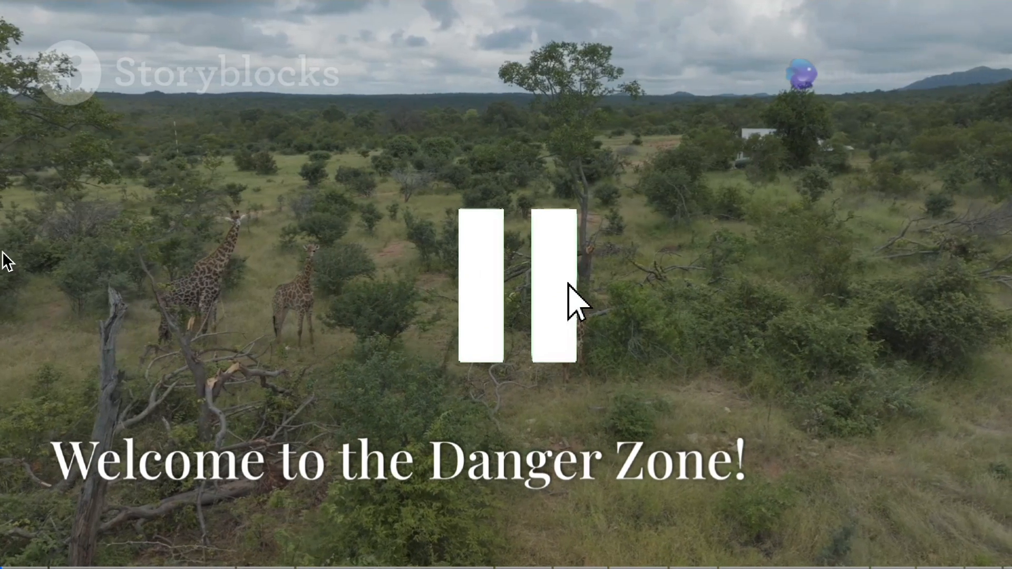
key(XF86AudioRaiseVolume)
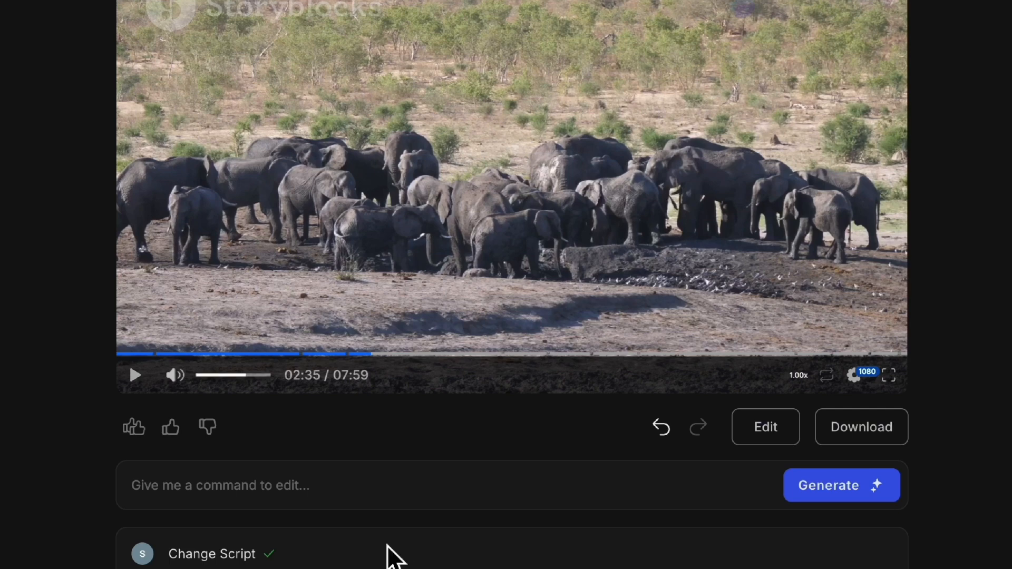
Step: Submit an edit command requesting a British accent, replacing the Jelly Fish clips with Polar bears and changing the script accordingly
click(153, 494)
text(Change the voice over to a young female with a British accent. Also, change clips of Jelly Fish to Polar bears and change the script accordingly.)
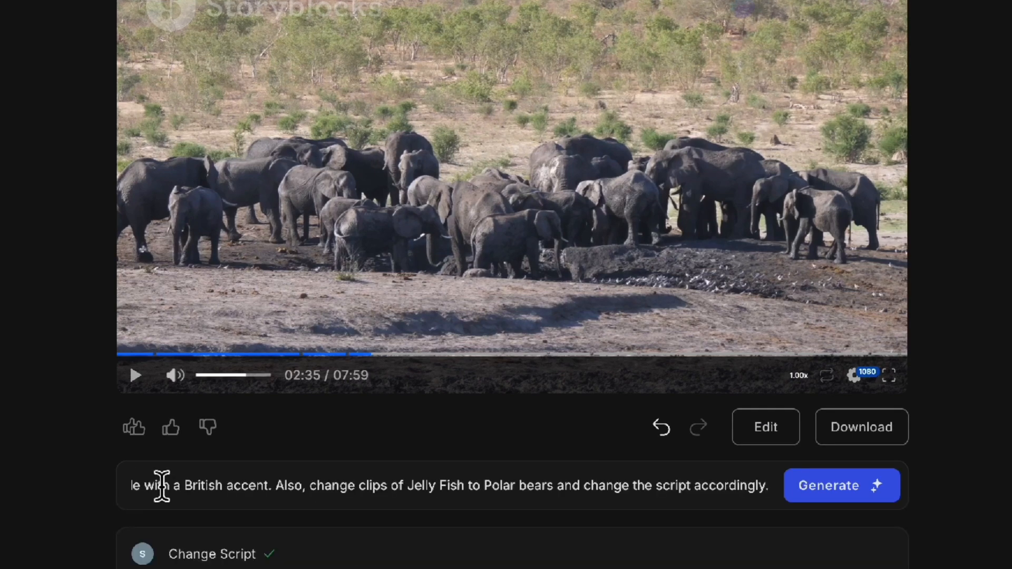
drag(163, 486, 9, 481)
click(136, 485)
drag(144, 495, 860, 522)
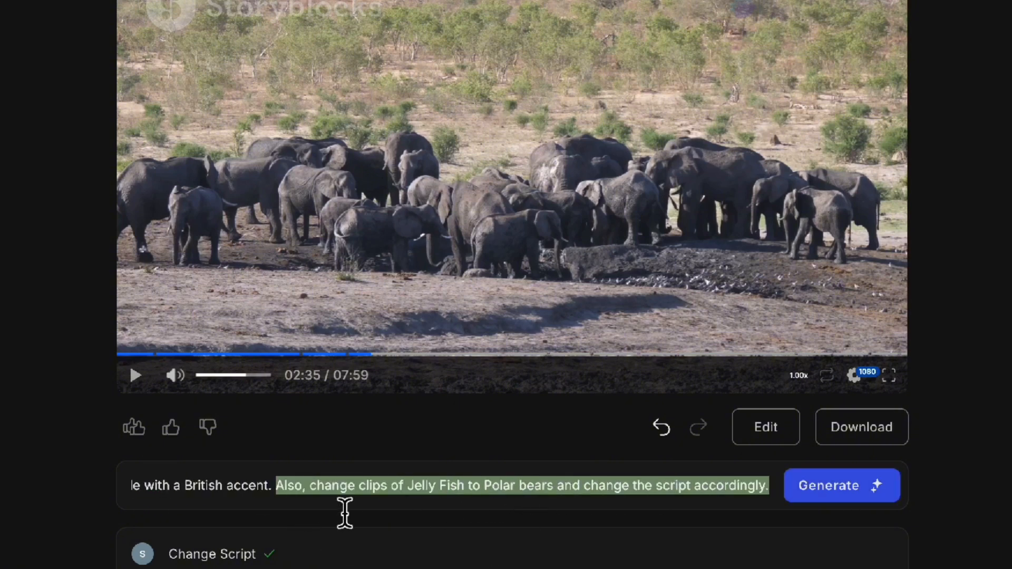
click(696, 513)
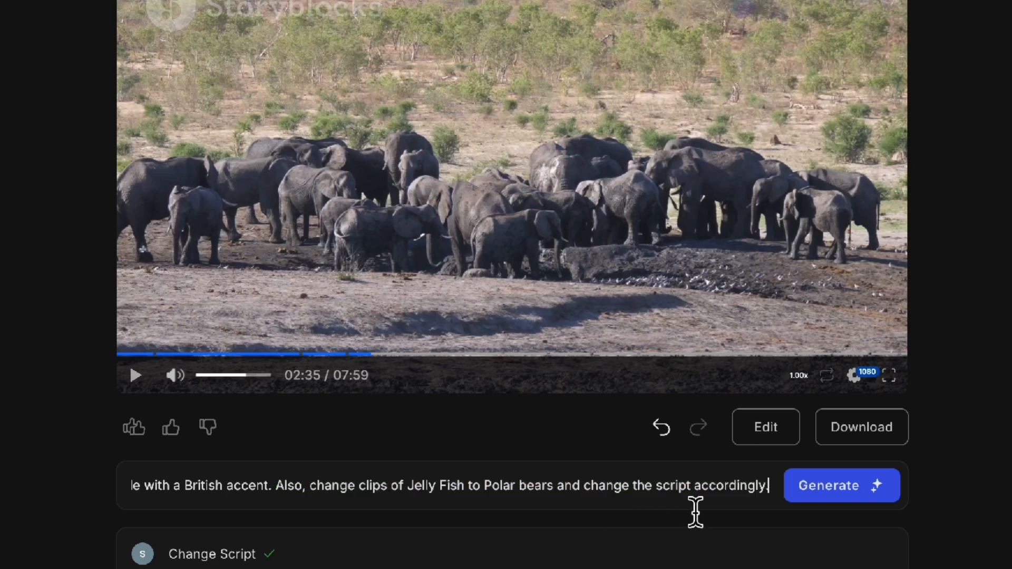
click(839, 498)
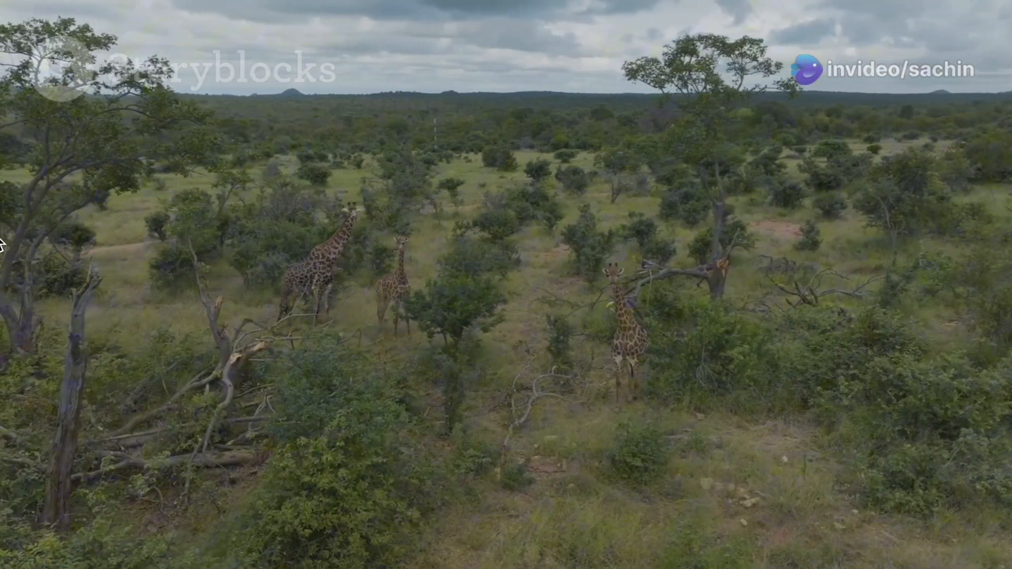
Step: Skip forward through the playback of the edited video
key(Right)
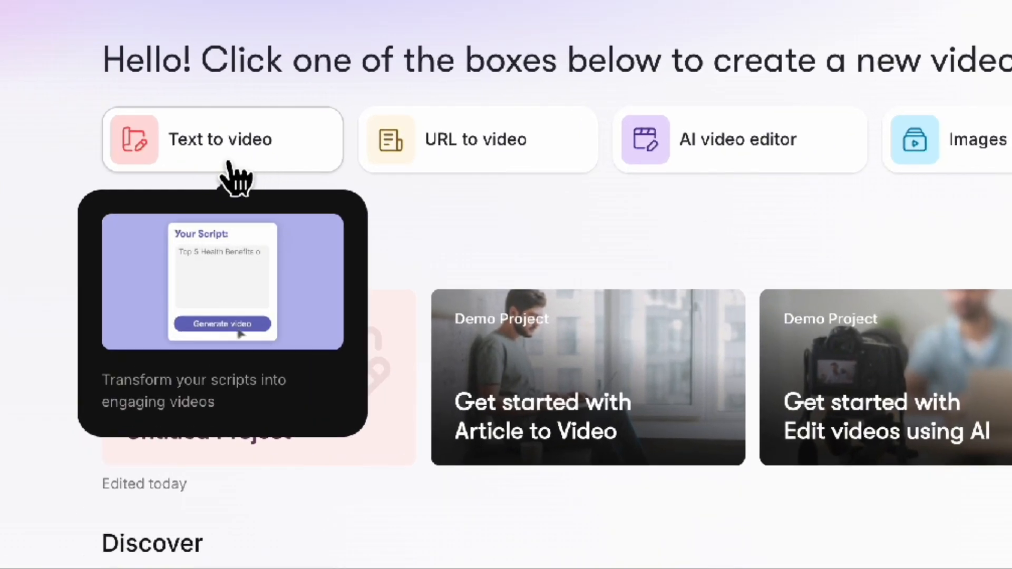
Step: Switch to Pictory, start a text to video project and paste the copied dangerous-animals script into the editor
click(135, 179)
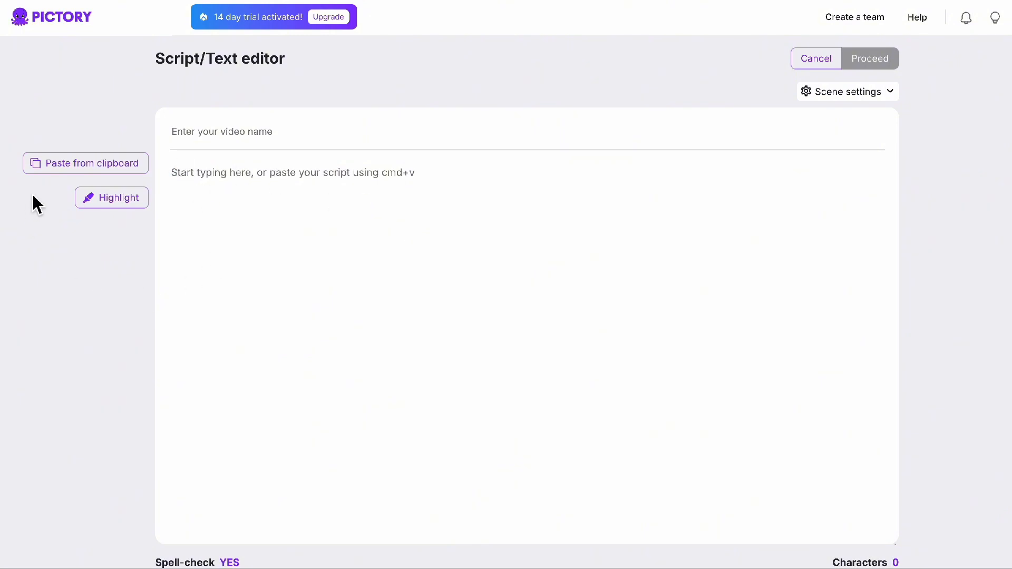
click(98, 165)
click(239, 80)
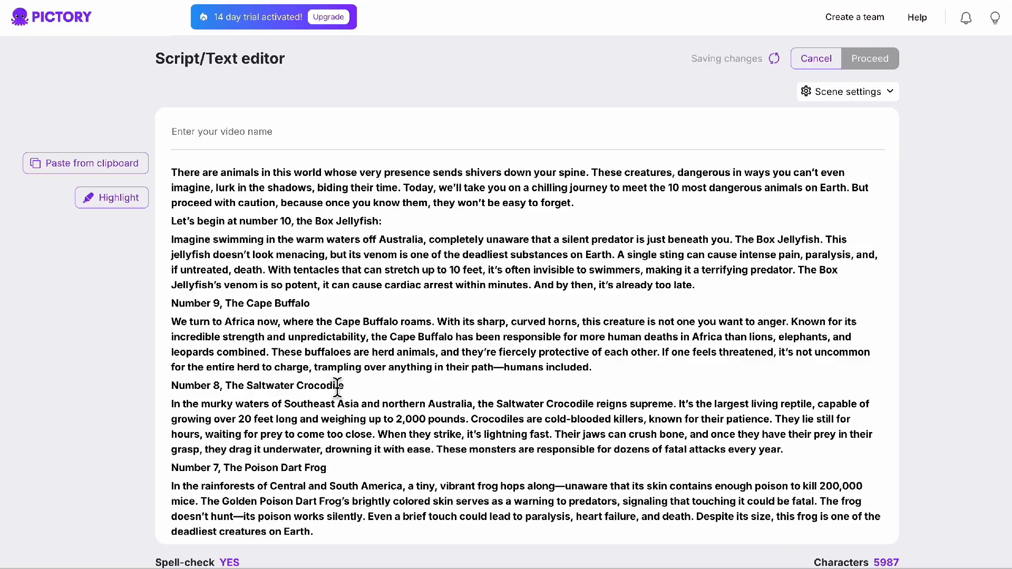
scroll(337, 388, down, 5)
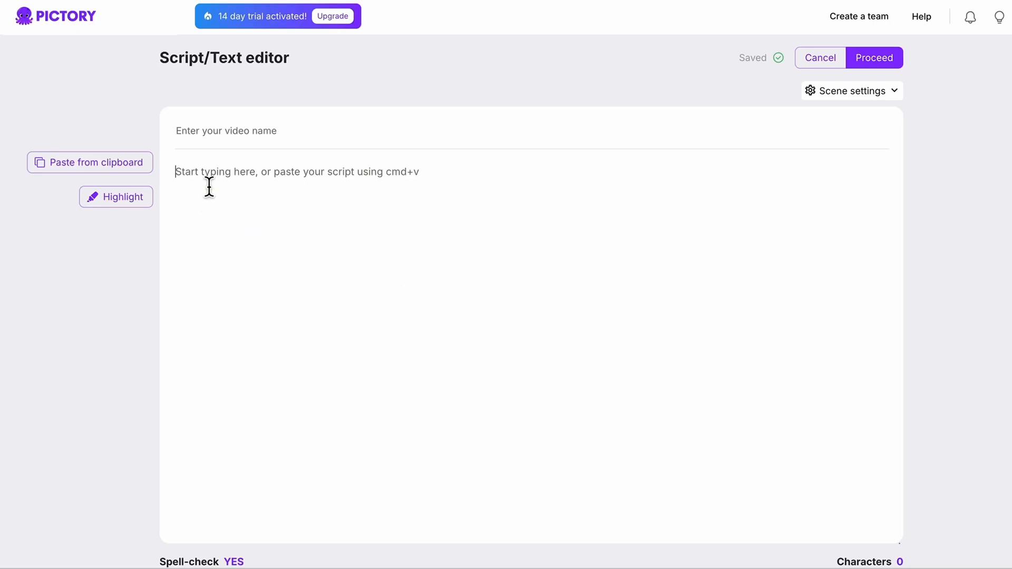
Step: Paste the script featuring the polar bear into the empty editor and proceed to create the video storyboard
key(super+v)
scroll(271, 255, up, 10)
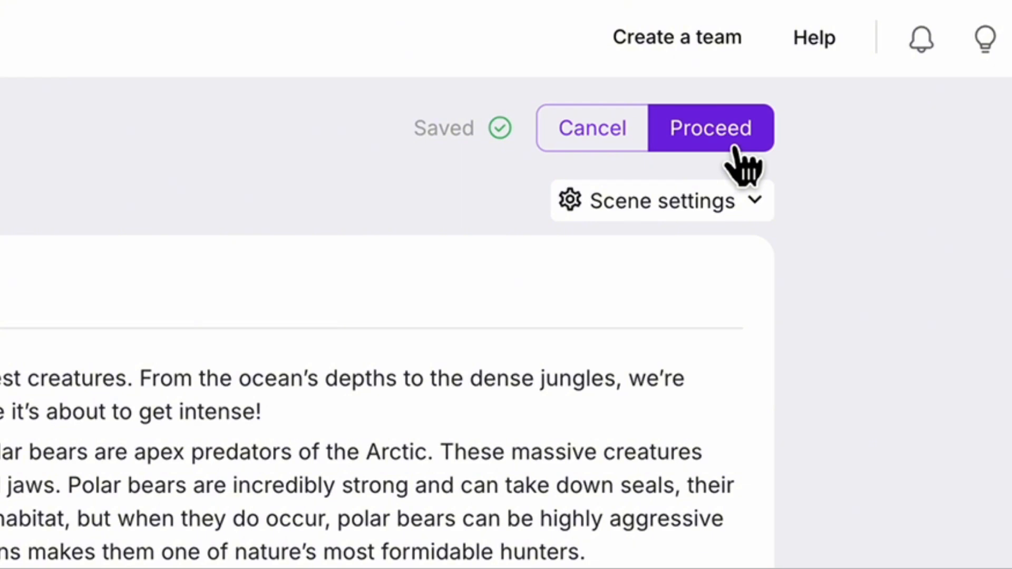
click(735, 148)
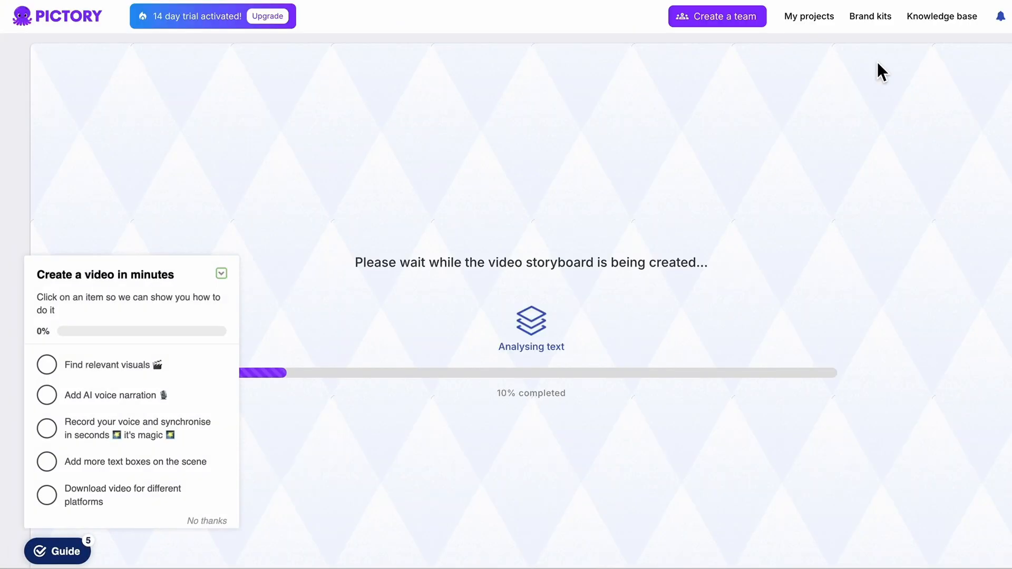
click(220, 275)
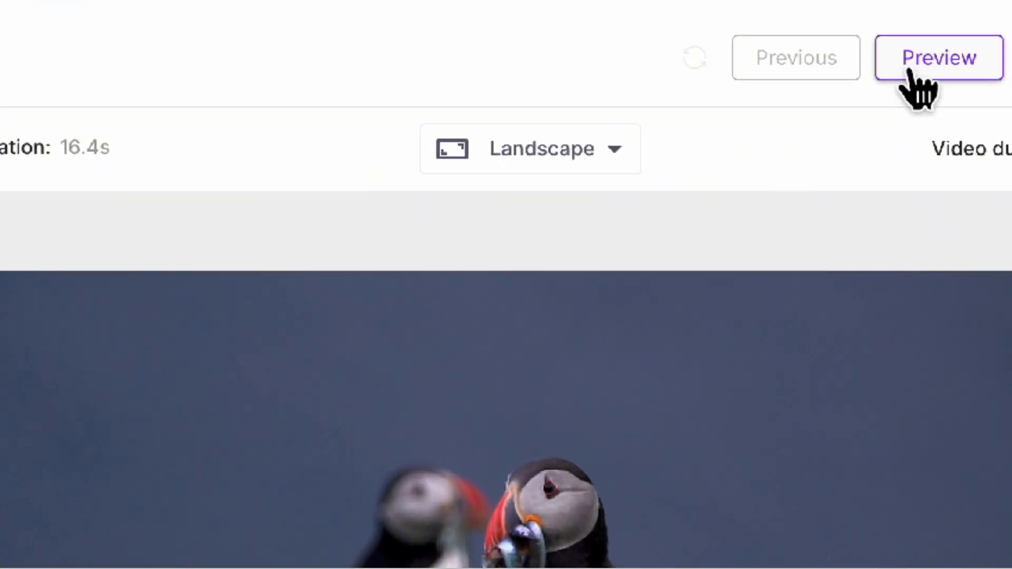
Step: Preview the storyboarded video and pause it at the polar bear scene
click(911, 71)
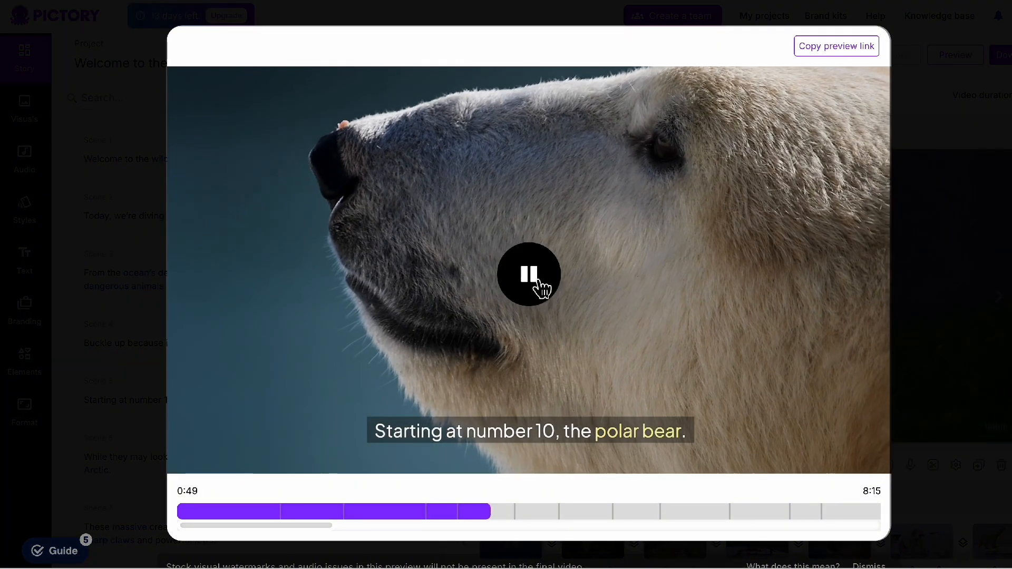
click(538, 284)
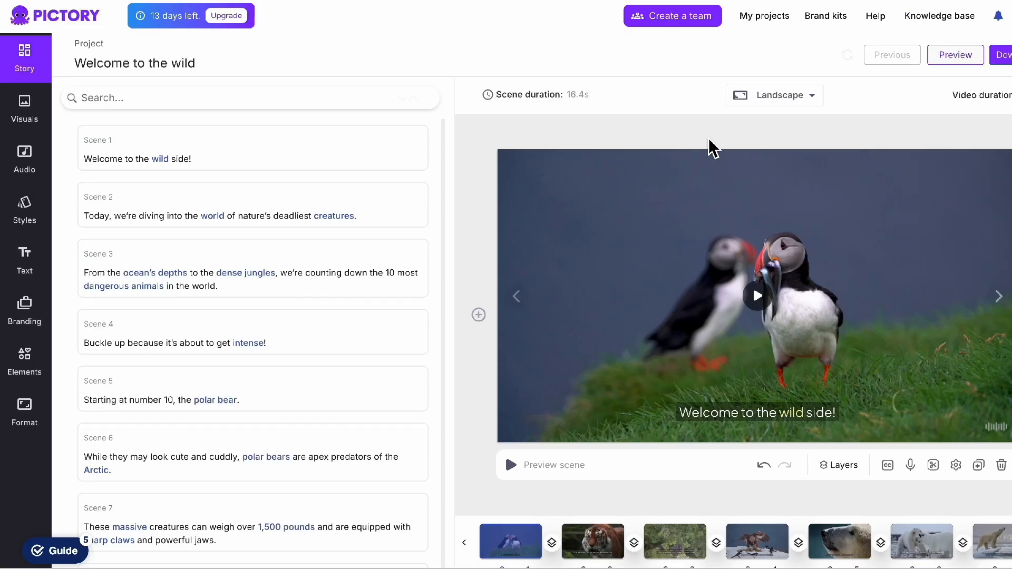
Step: Open the audio voiceover options and browse the English premium voices
click(25, 176)
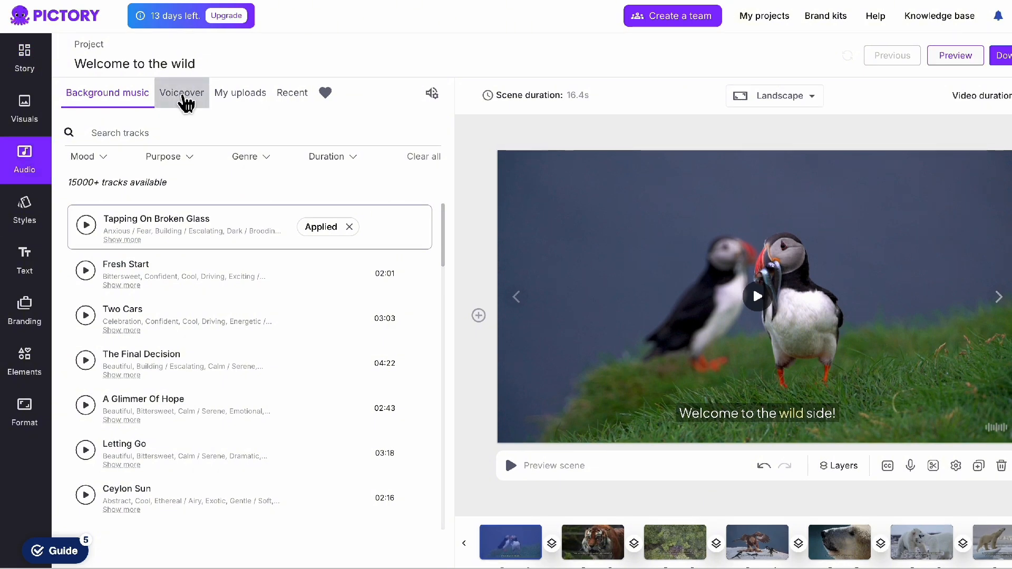
click(182, 101)
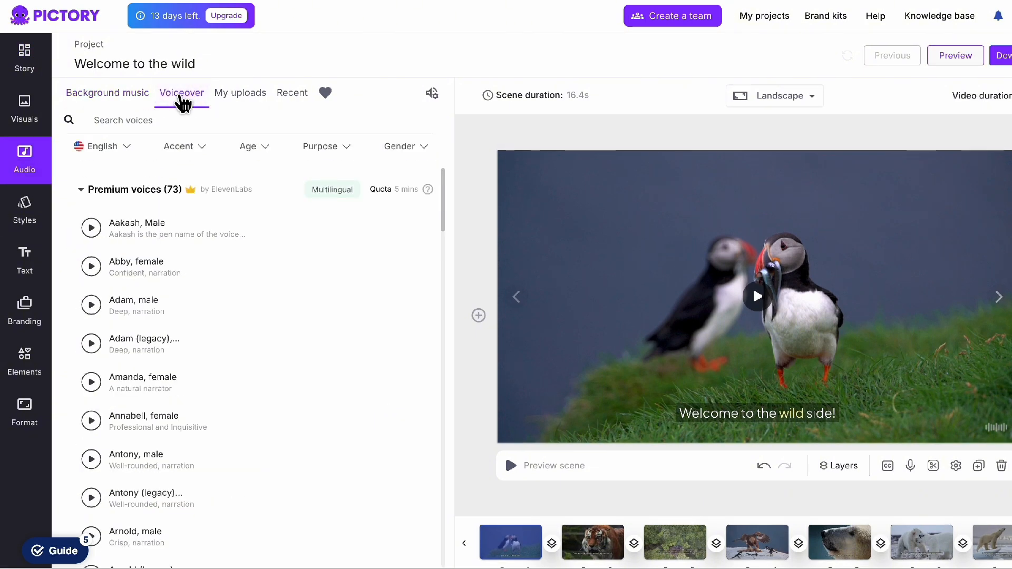
scroll(319, 454, down, 10)
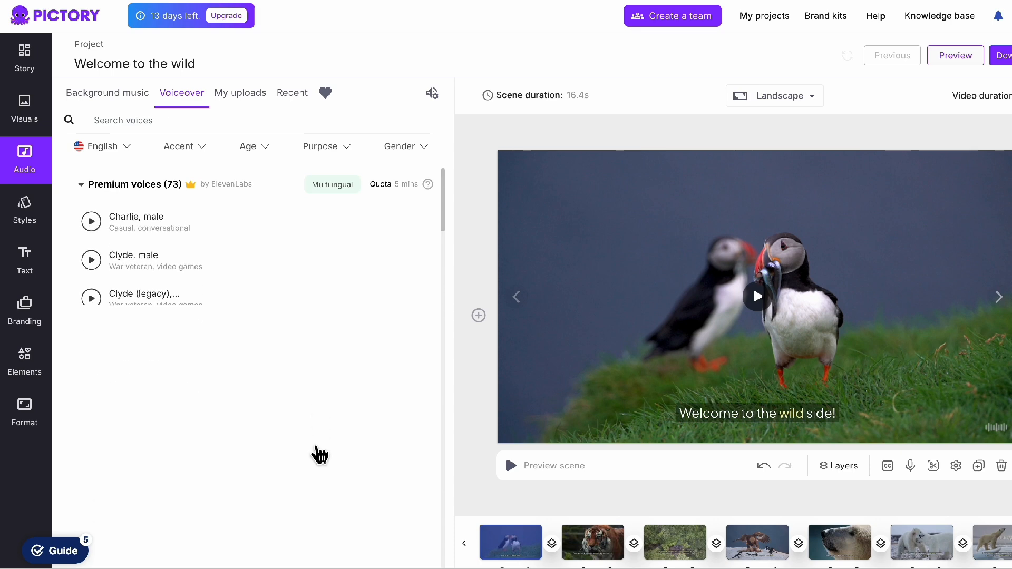
scroll(318, 453, down, 1)
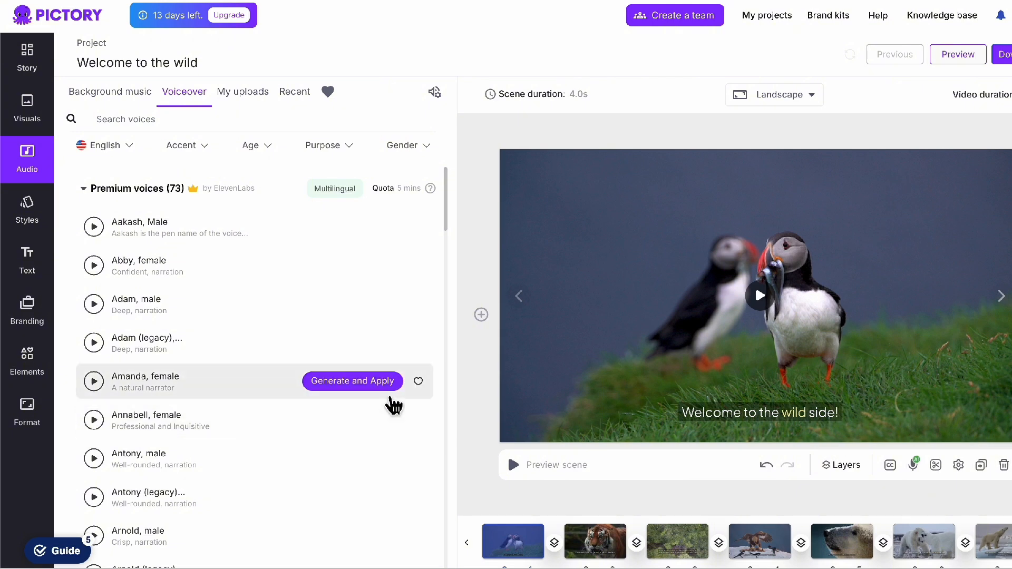
Step: Listen to samples of the premium English voices Adam, Antony, Callum and Daniel
mouse_move(350, 401)
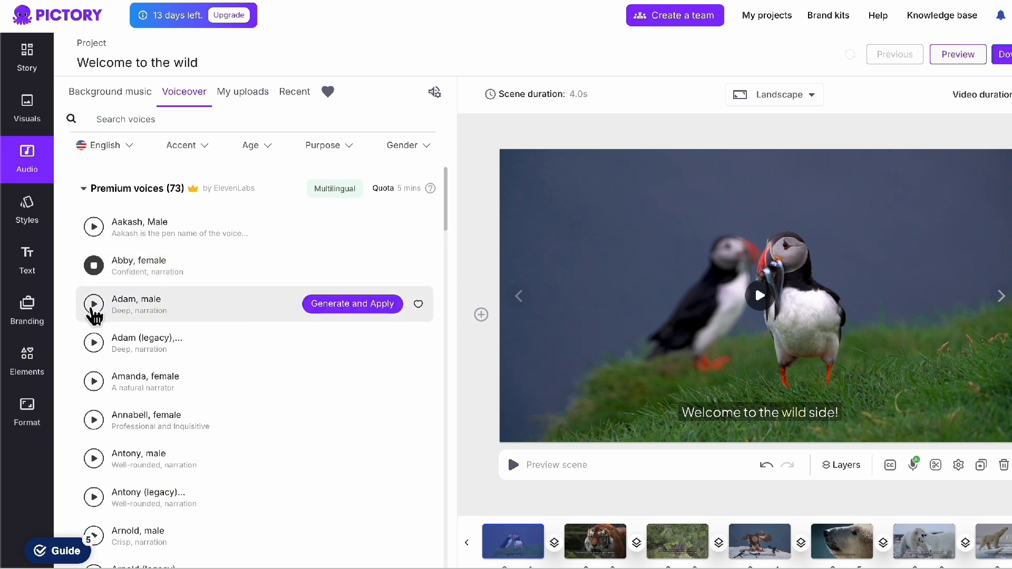
click(94, 306)
scroll(271, 427, down, 3)
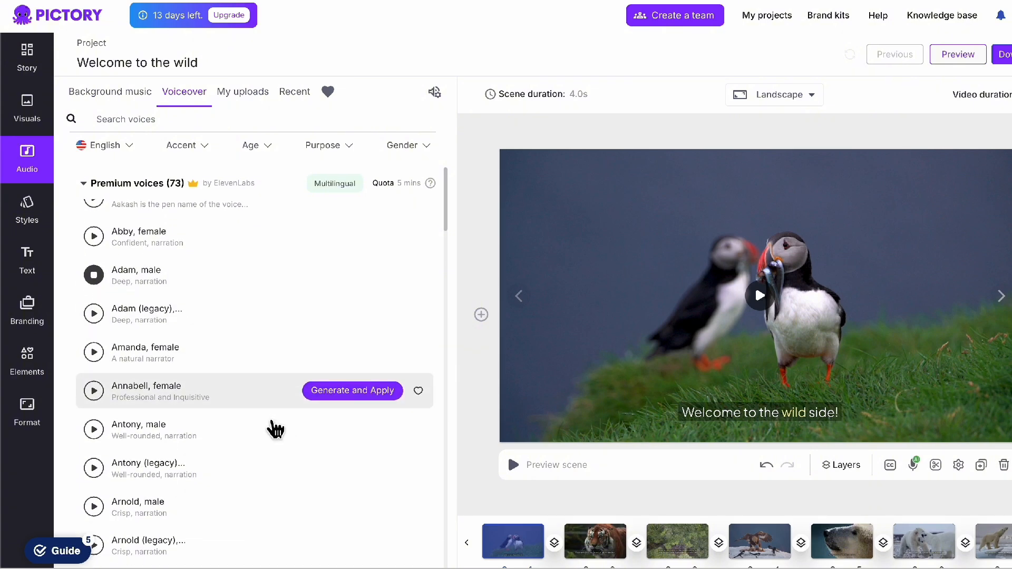
scroll(273, 429, down, 1)
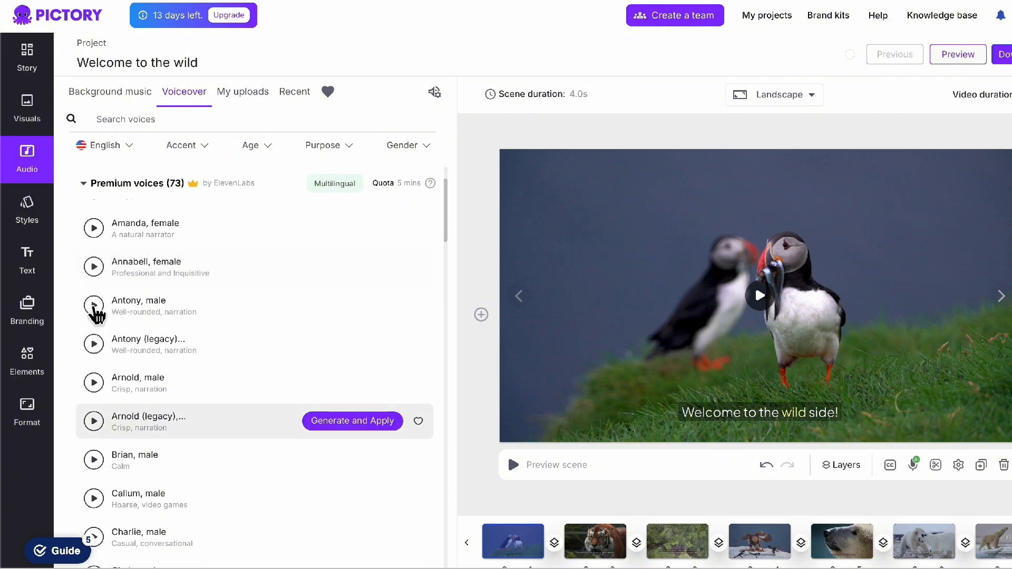
click(99, 313)
scroll(236, 444, down, 3)
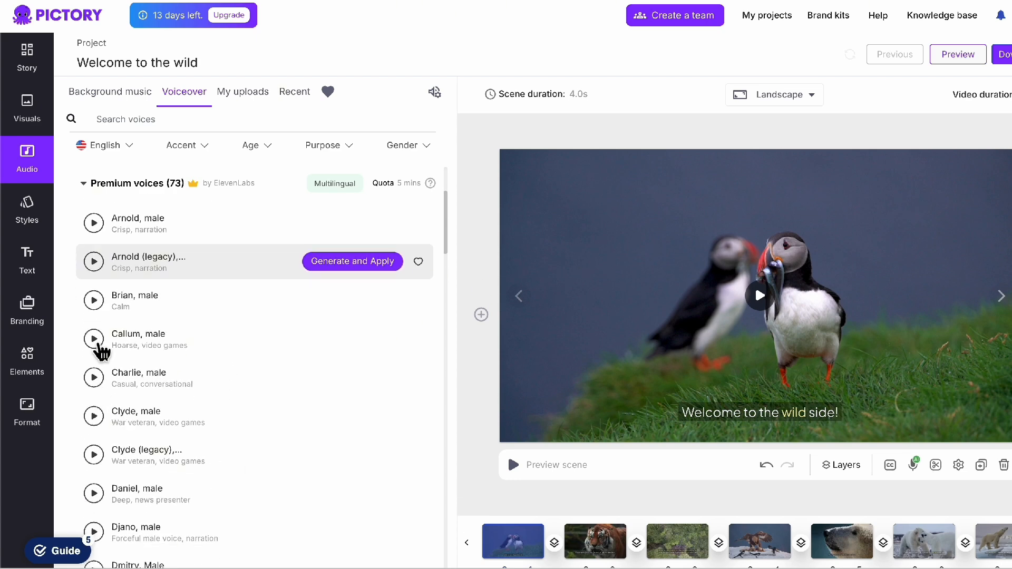
click(94, 339)
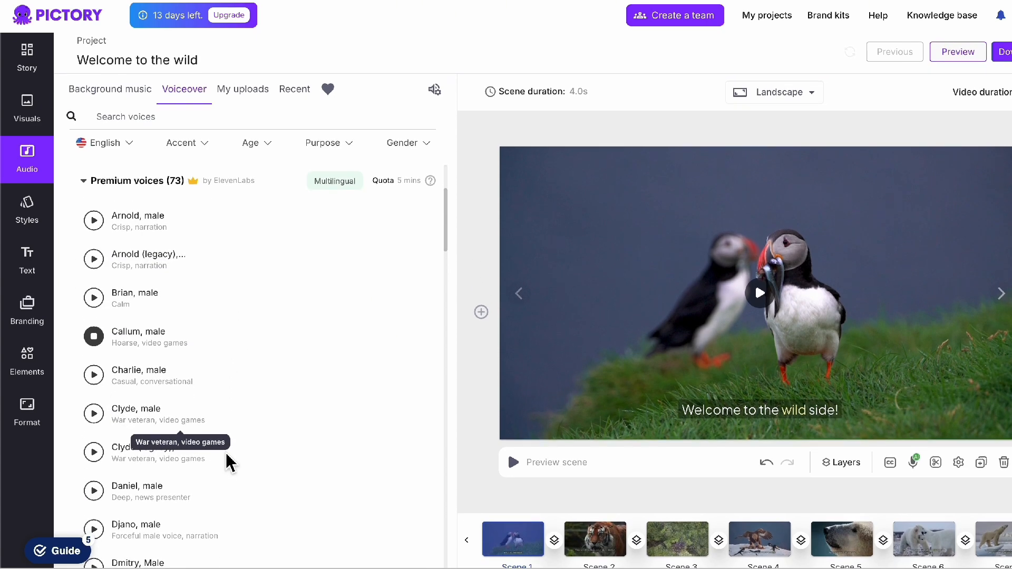
scroll(255, 483, down, 3)
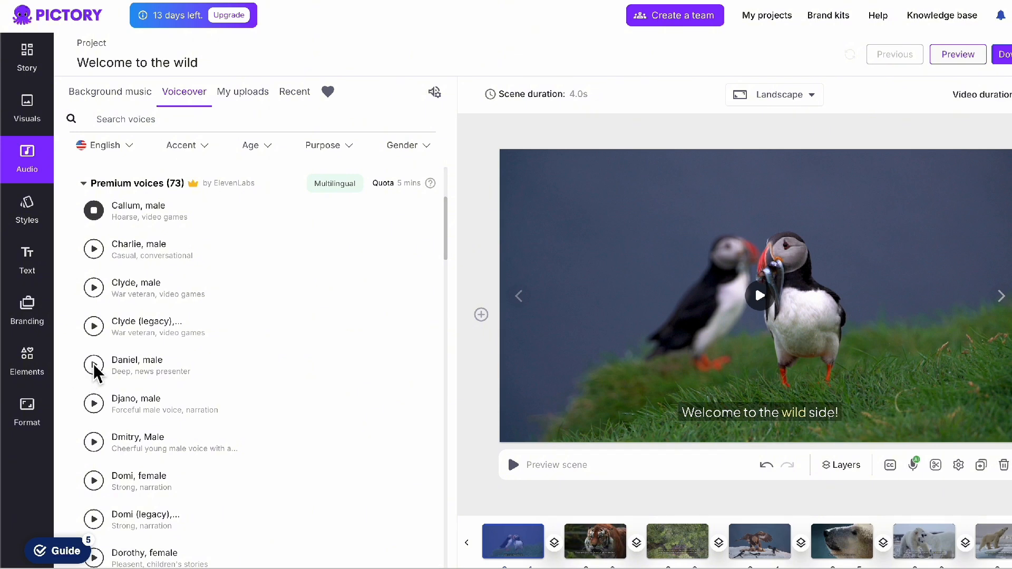
click(94, 365)
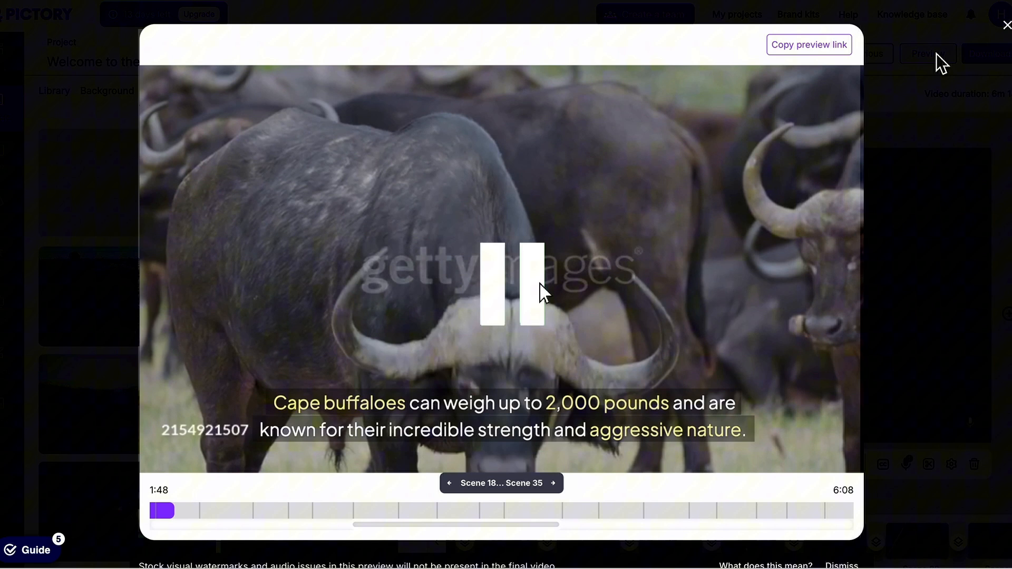
Step: Check the video preview and review the story's first three scenes with their matching visuals
click(540, 283)
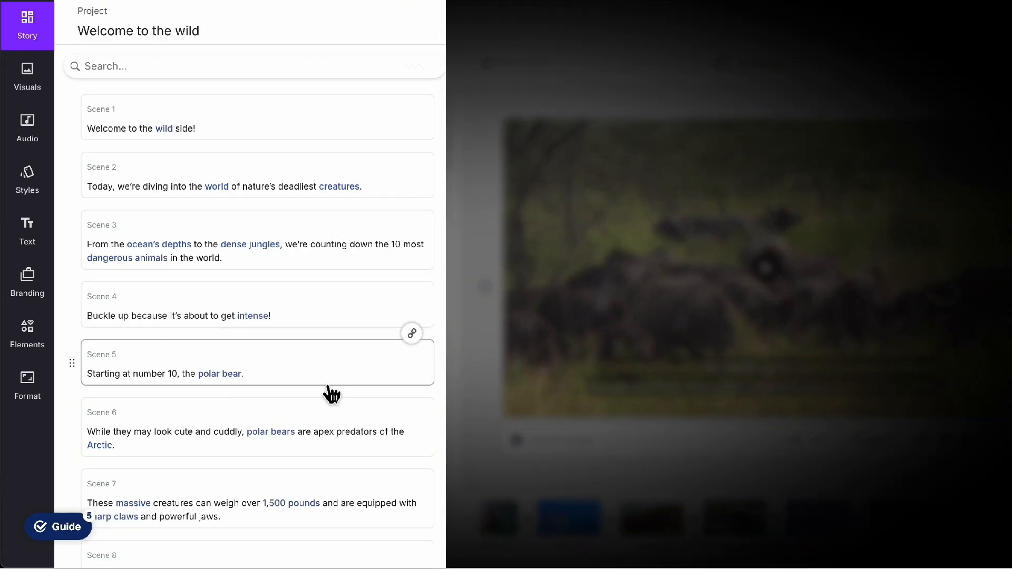
scroll(319, 376, down, 1)
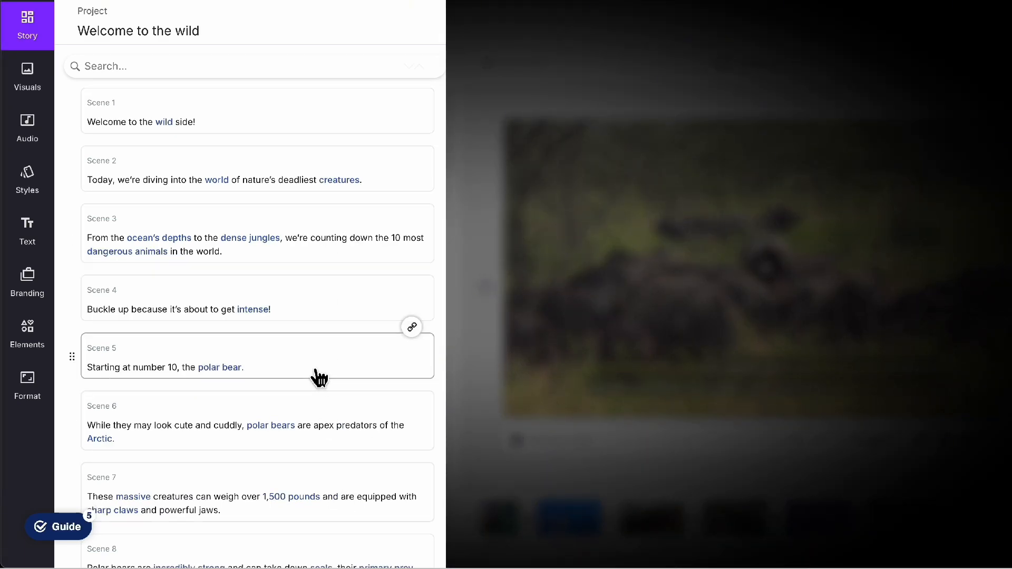
scroll(318, 377, up, 1)
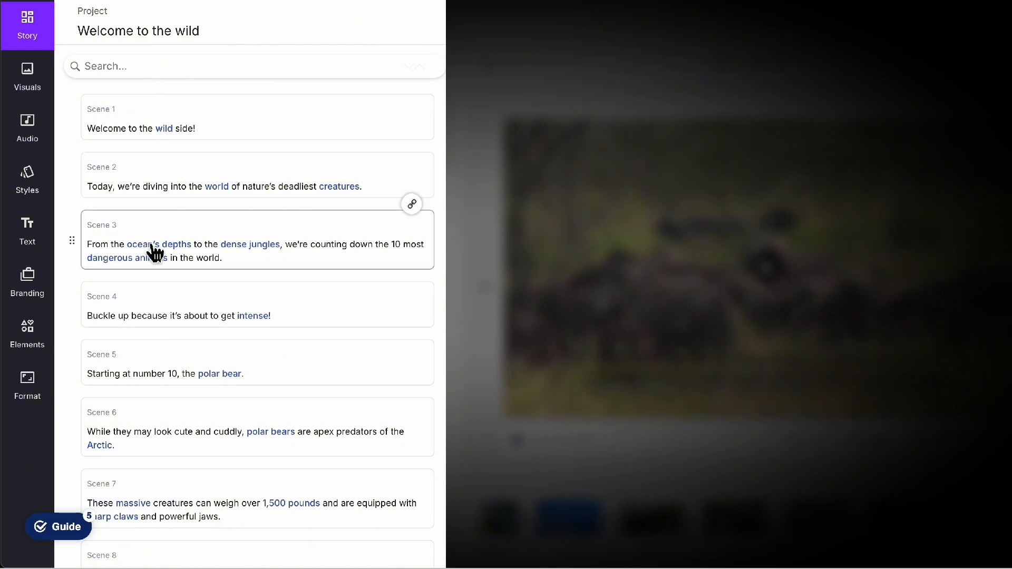
click(168, 127)
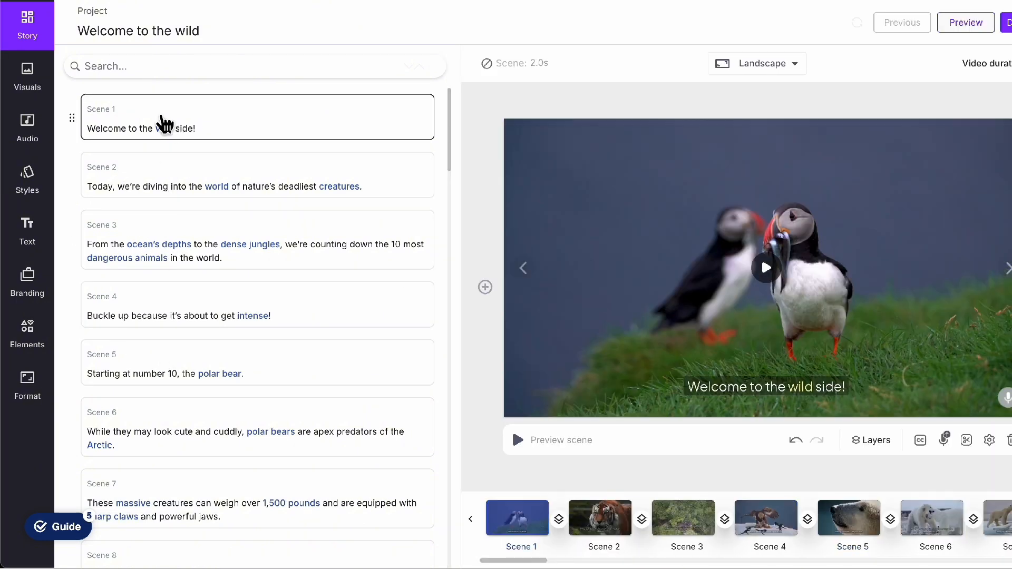
click(174, 182)
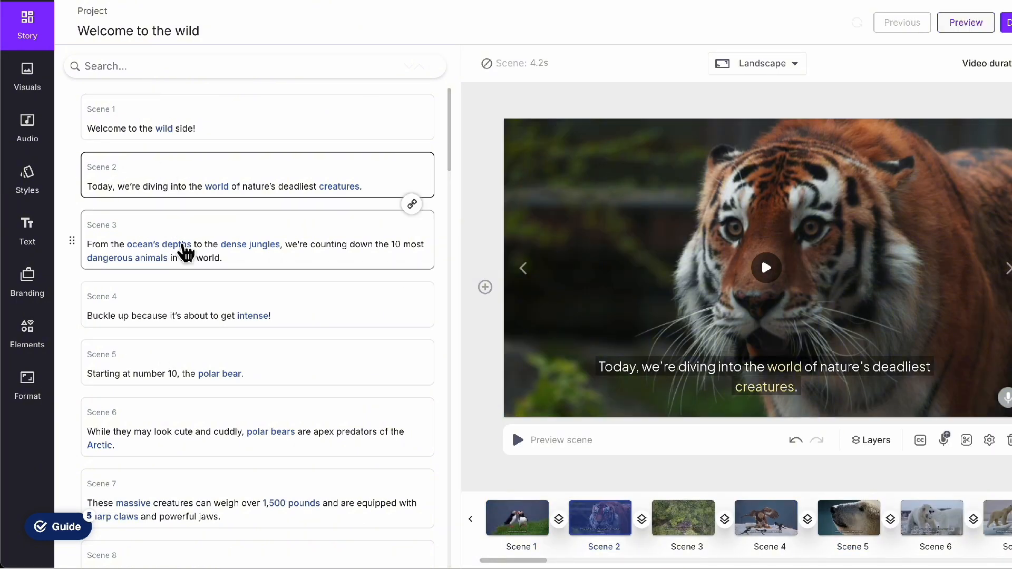
click(186, 251)
Step: Select scene 18 about the Cape buffaloes' weight and strength and search the visuals library for "cape buffalo"
scroll(181, 242, down, 15)
scroll(753, 524, right, 10)
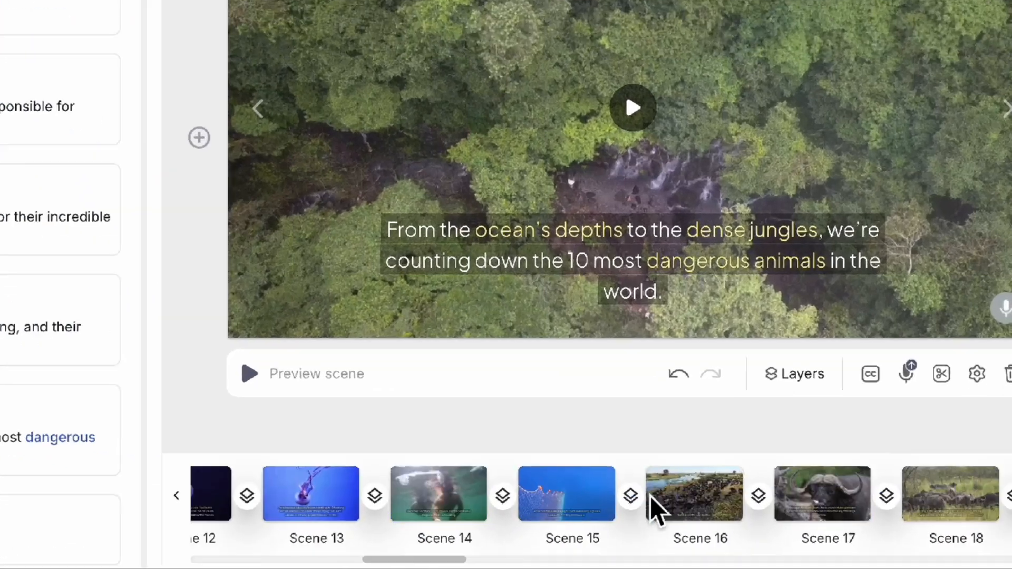
scroll(650, 496, right, 5)
click(706, 515)
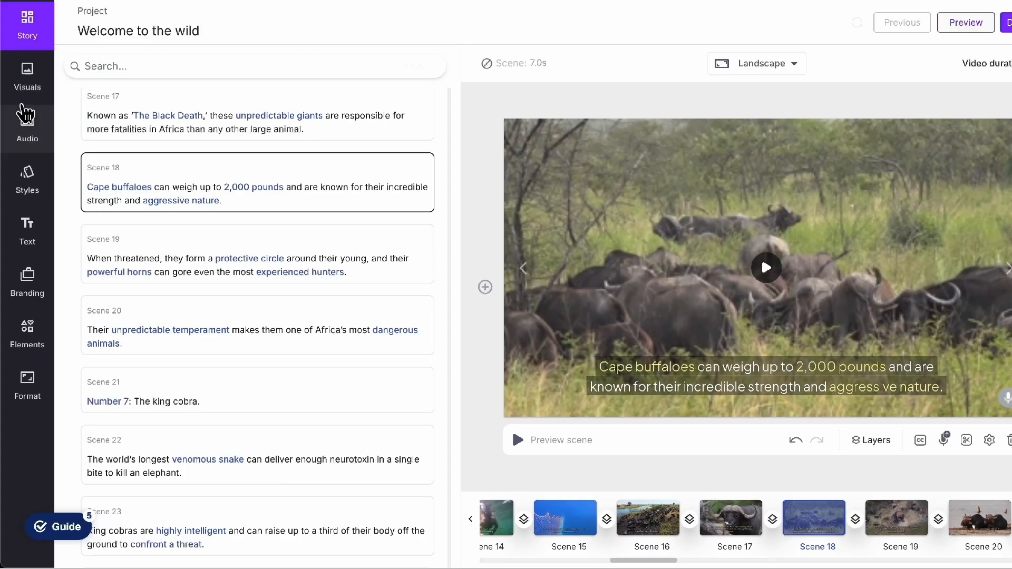
click(29, 91)
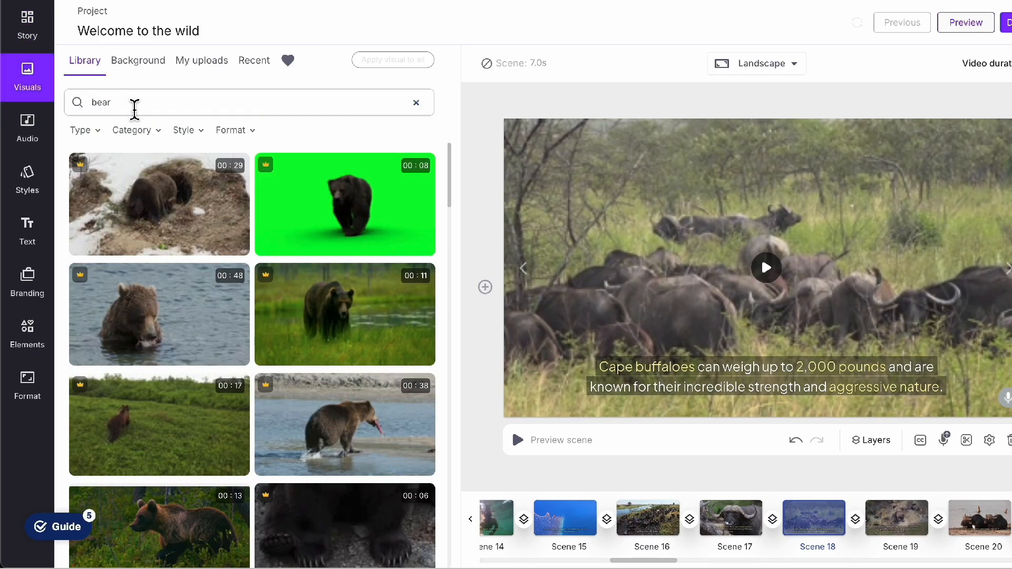
click(89, 105)
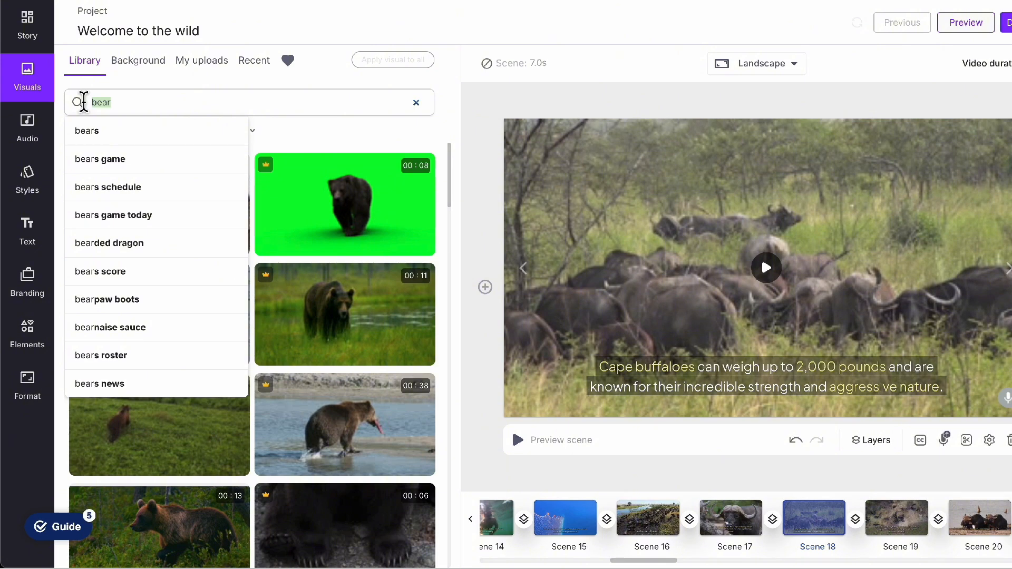
text(cape b)
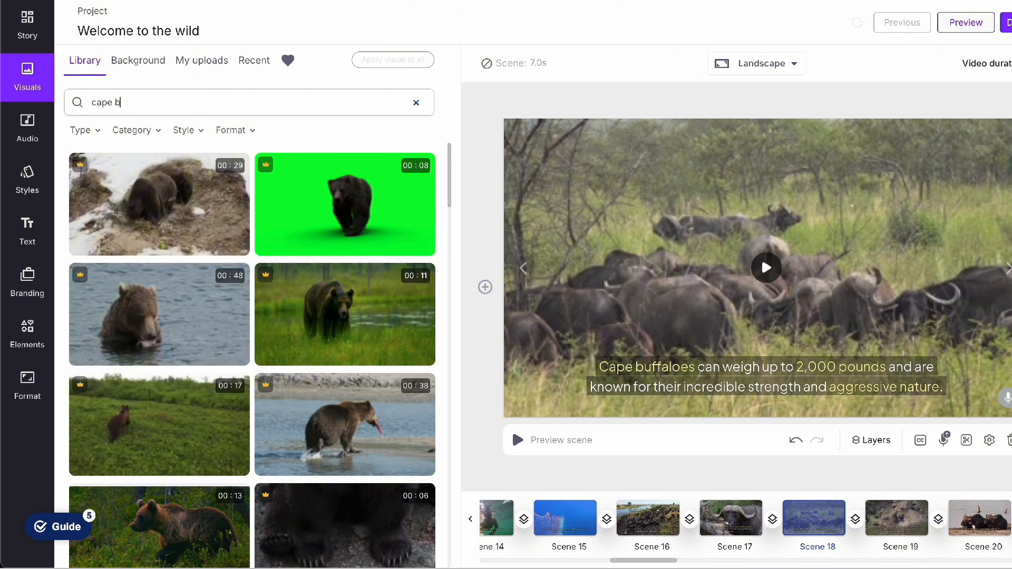
text(uffalo)
key(Return)
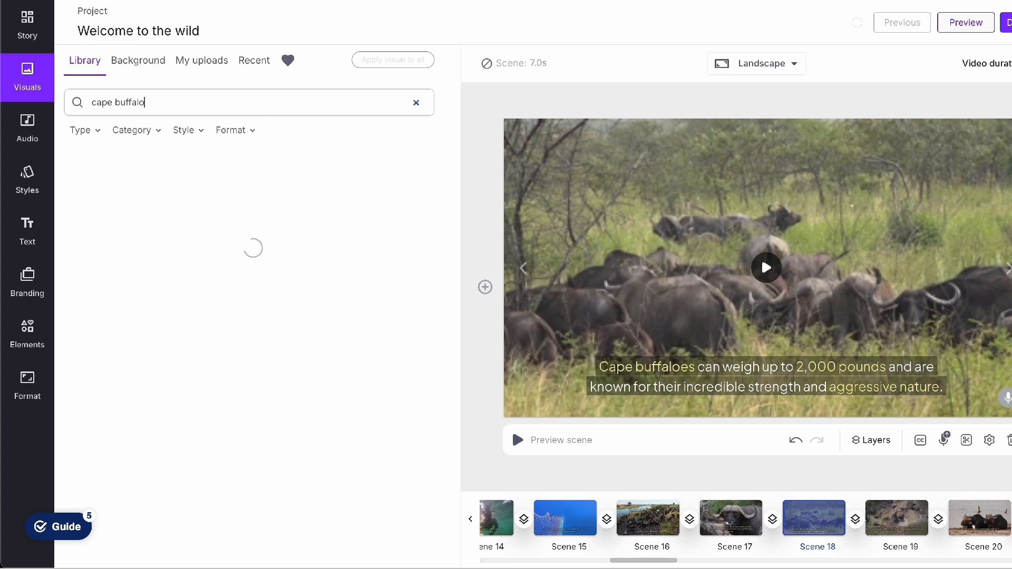
Step: Browse the Cape buffalo clips and choose one as the visual for scene 18
scroll(235, 322, down, 10)
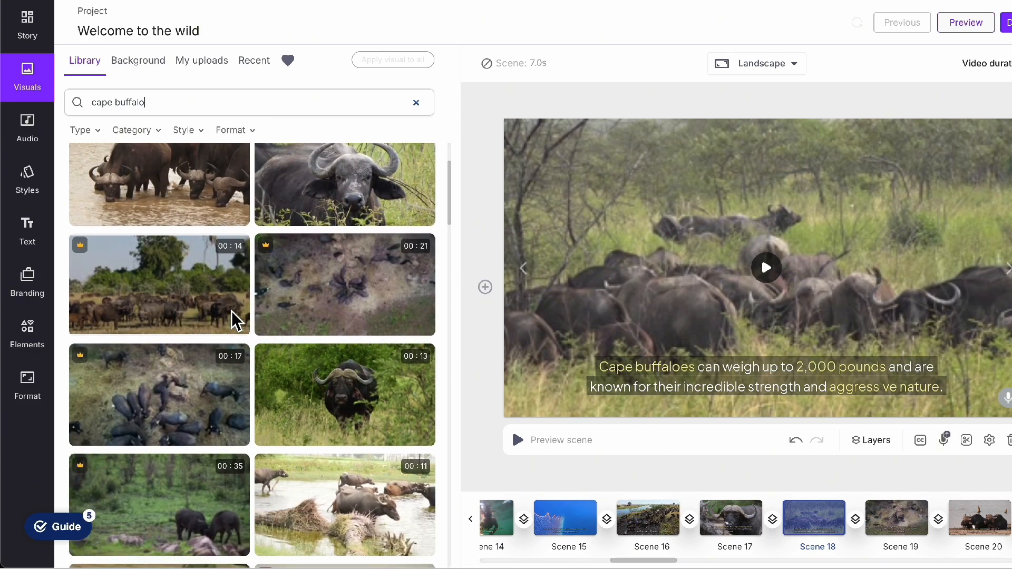
scroll(235, 322, down, 5)
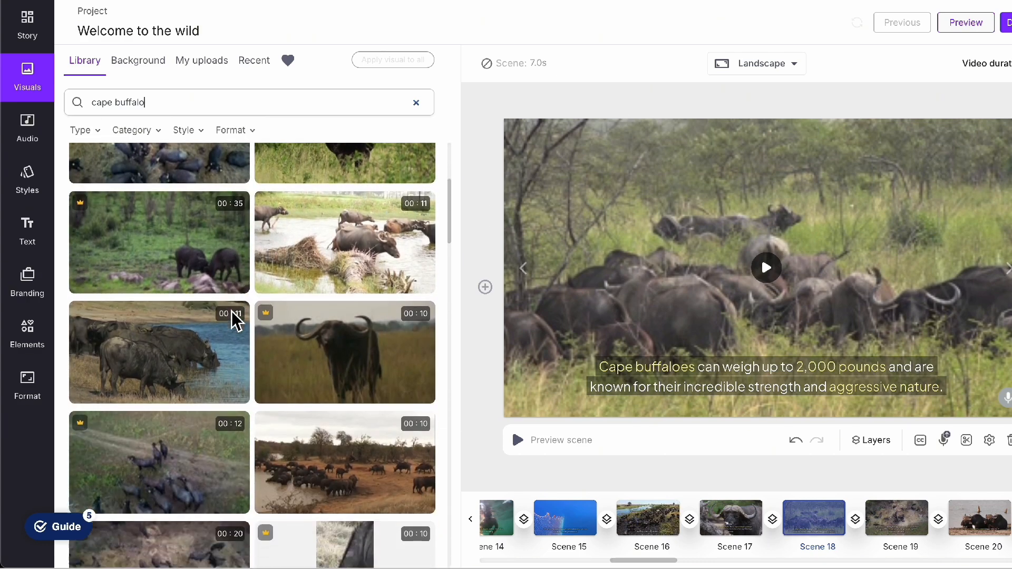
click(334, 270)
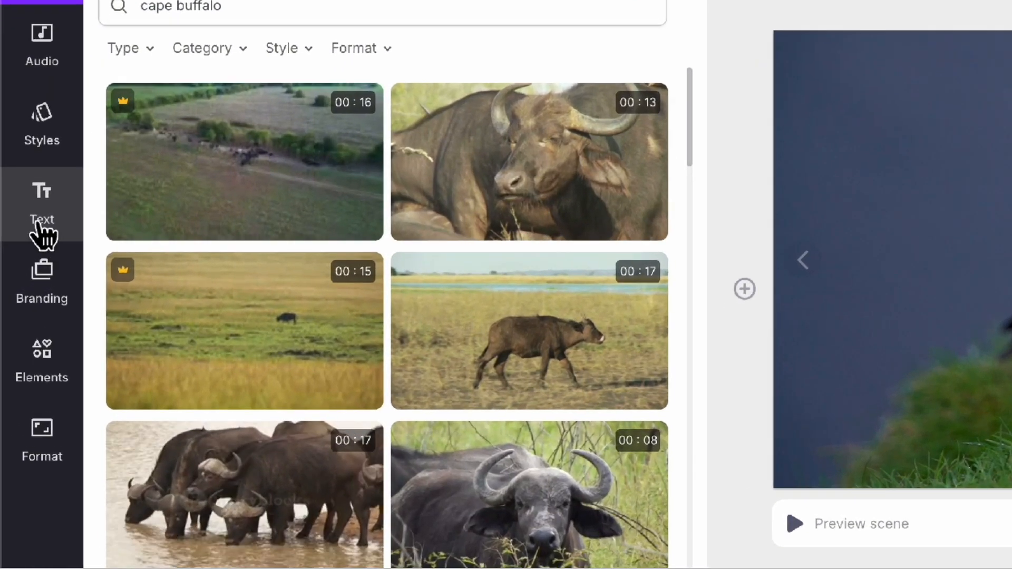
Step: Add a heading text box reading "Polar Bear" to scene 5
click(42, 232)
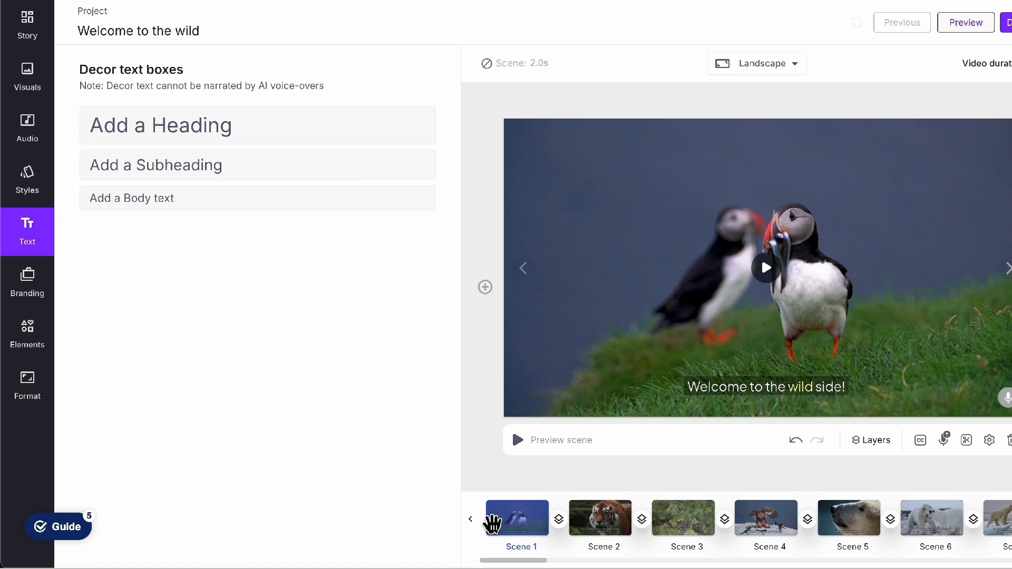
scroll(615, 530, right, 3)
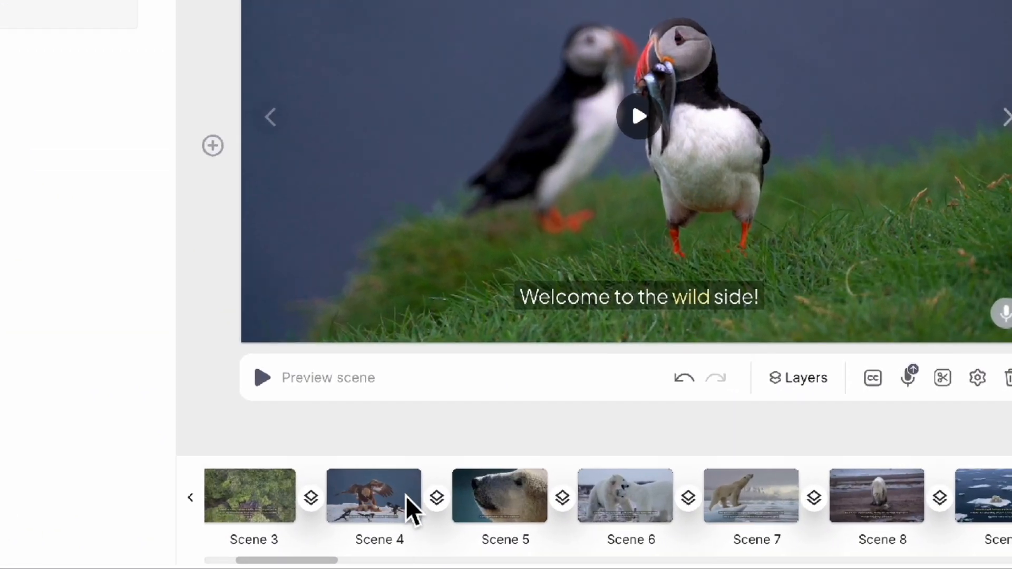
click(474, 505)
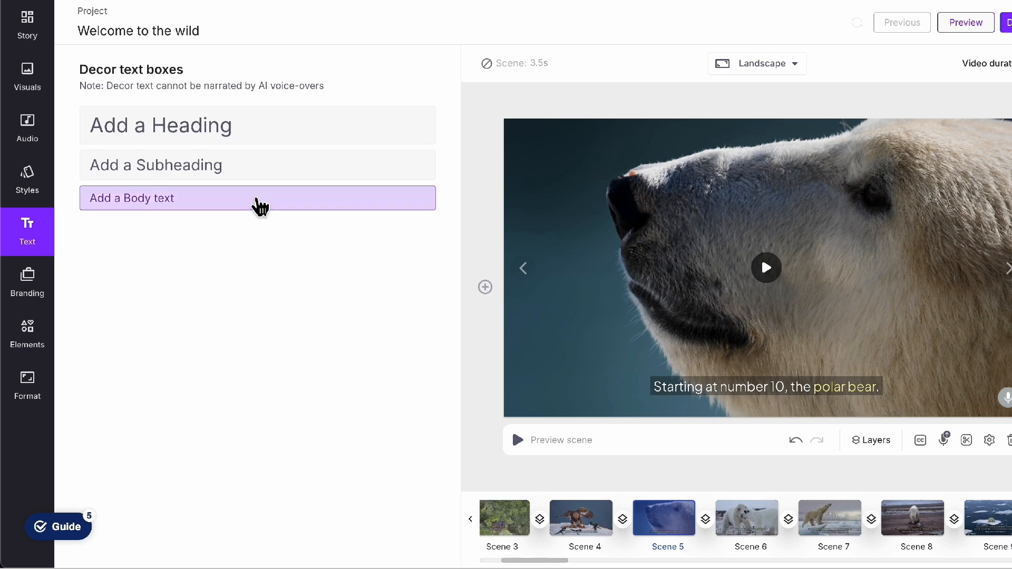
click(191, 139)
double_click(620, 274)
key(ctrl+a)
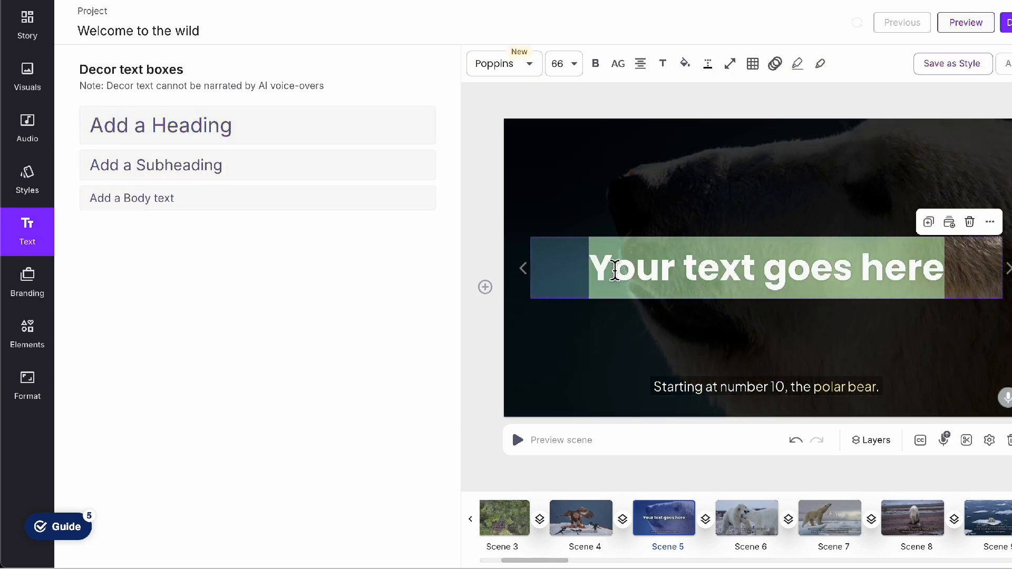
text(Polar Bear)
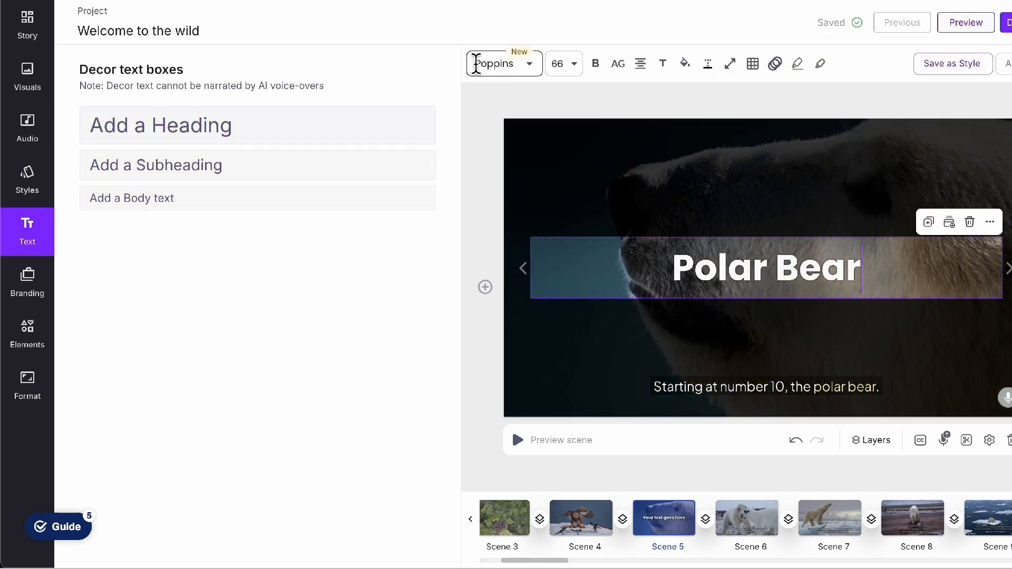
Step: Set the "Polar Bear" heading to the Merriweather font at size 60 and apply the Text Reveal entry animation
click(489, 67)
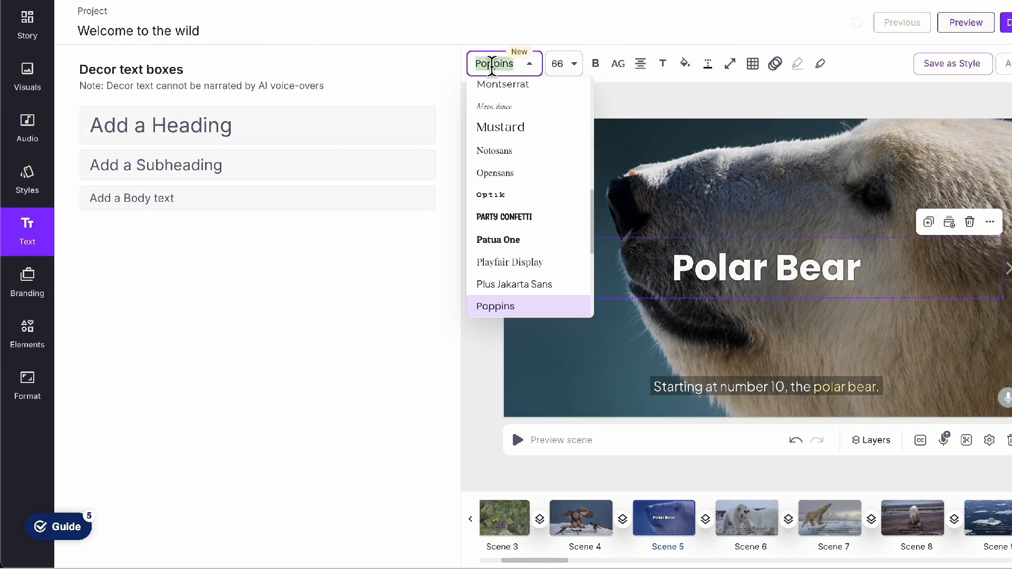
text(merr)
click(775, 64)
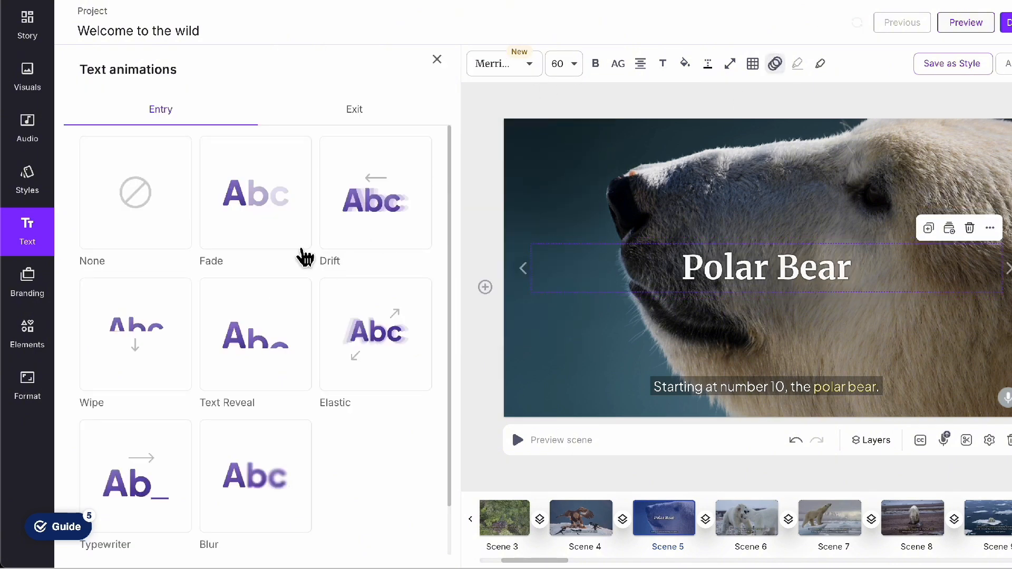
click(282, 361)
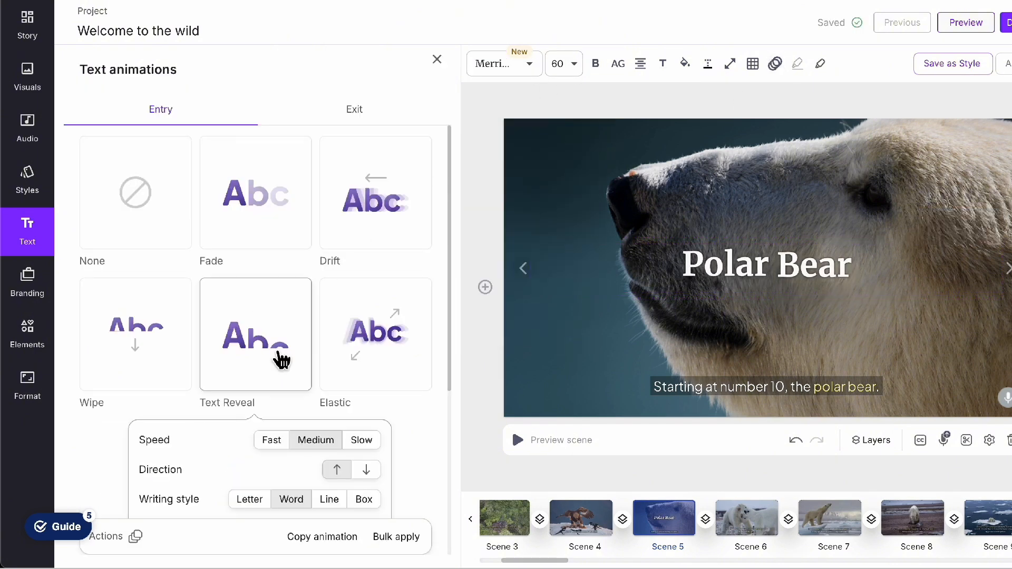